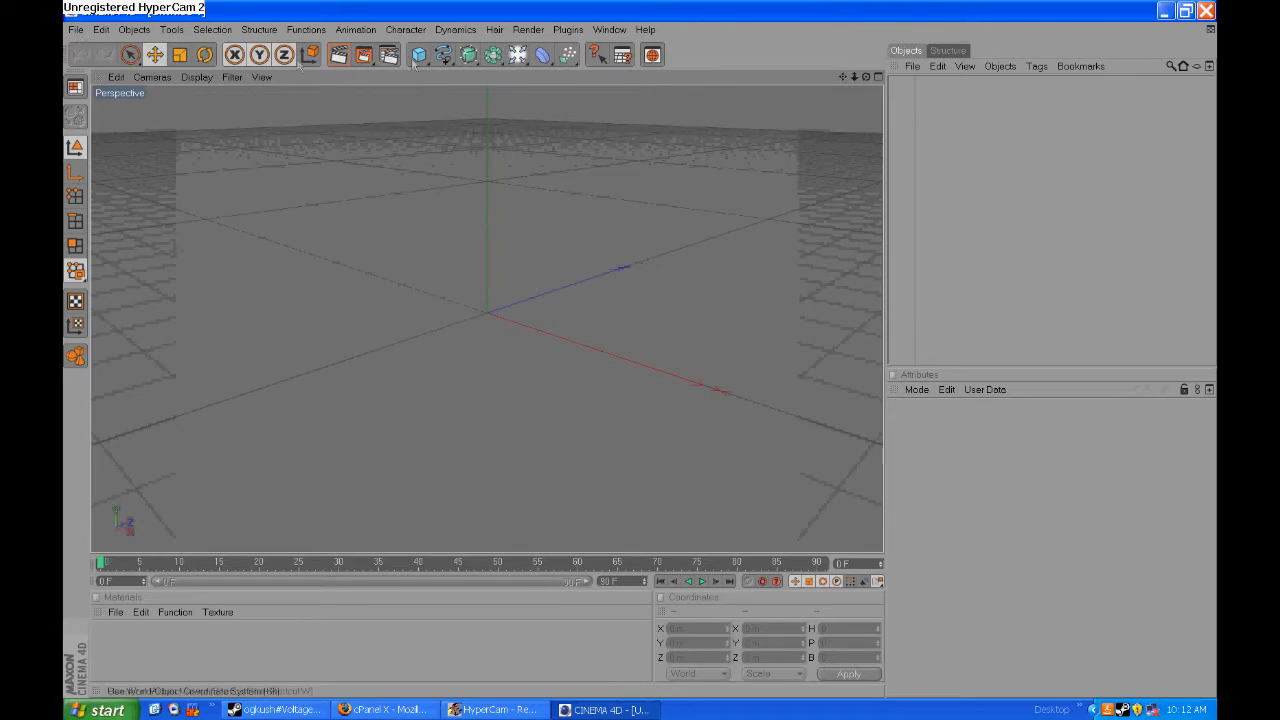
- Add a text spline reading "voltage" and set its font to Impact
left_click_drag(445, 55, 649, 167)
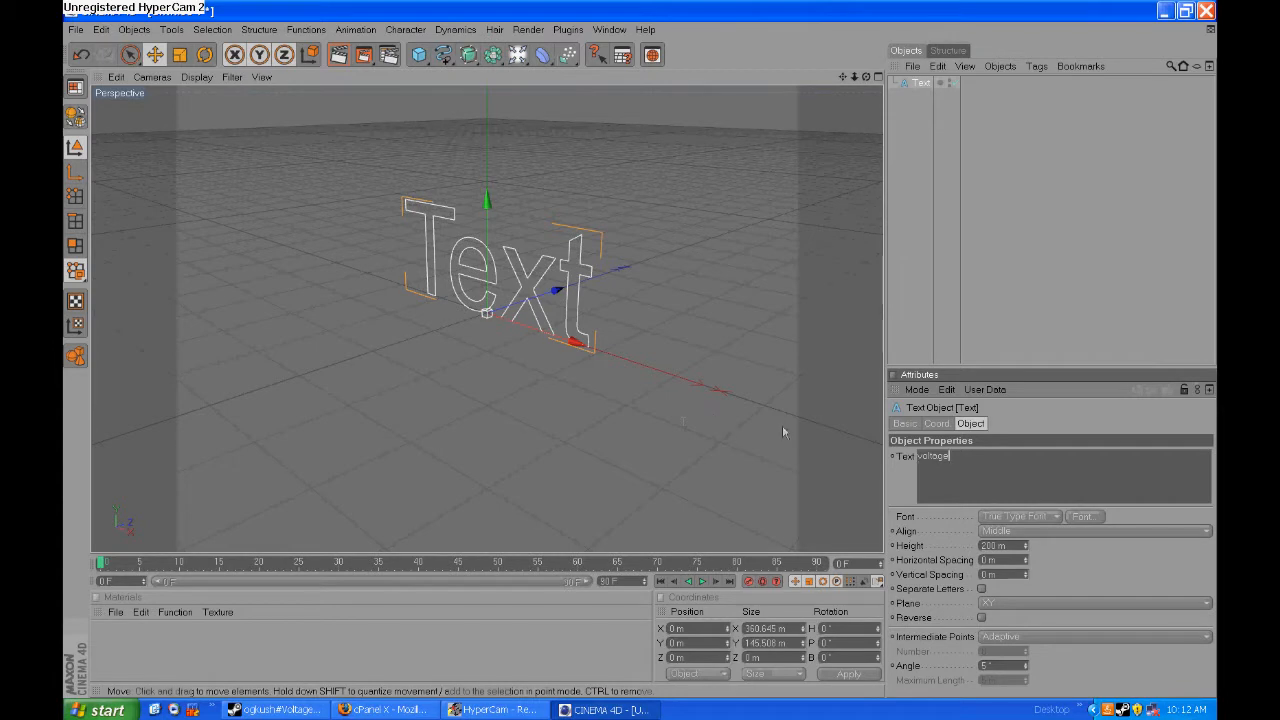
left_click(1083, 516)
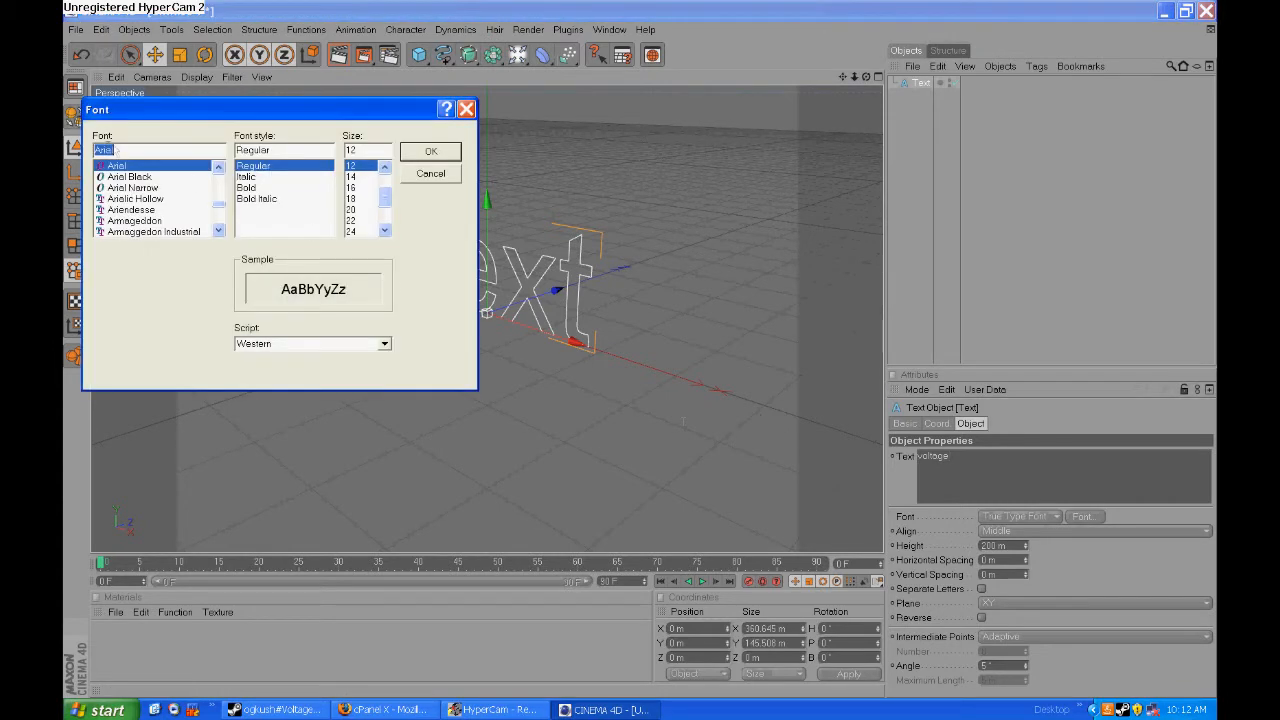
type("Impact")
key("Return")
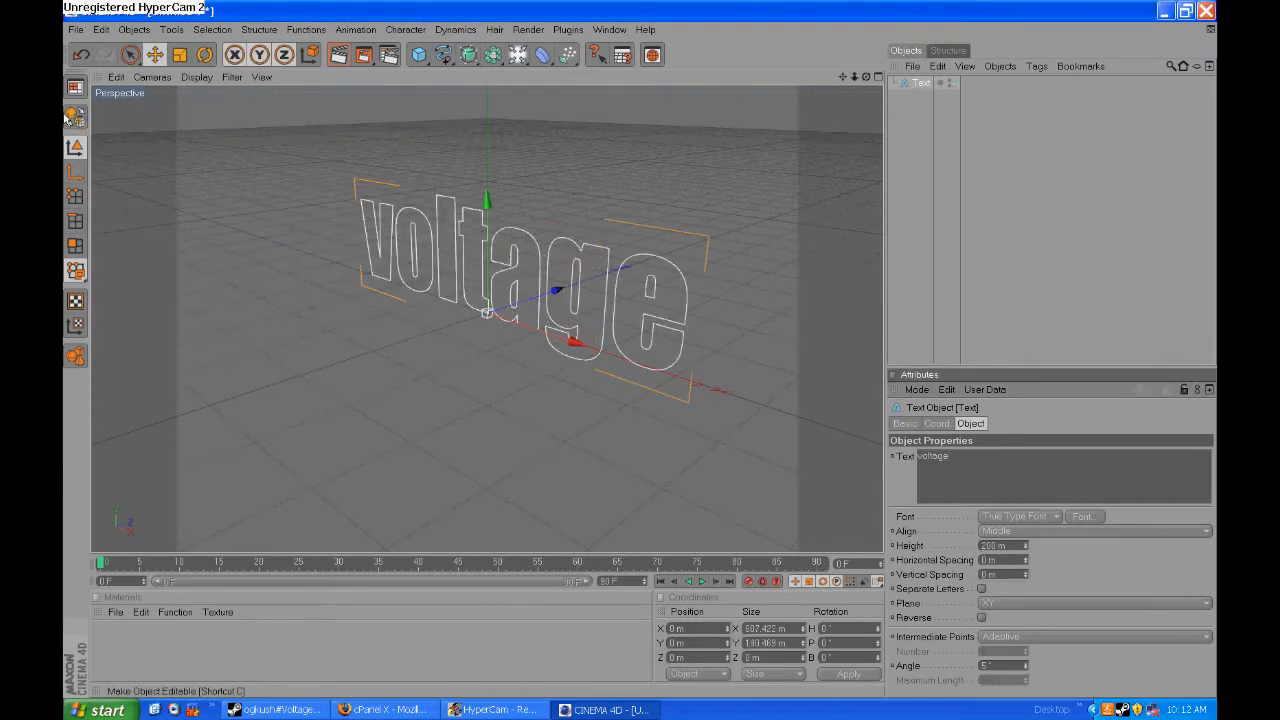
left_click_drag(866, 77, 930, 100)
left_click(1101, 510)
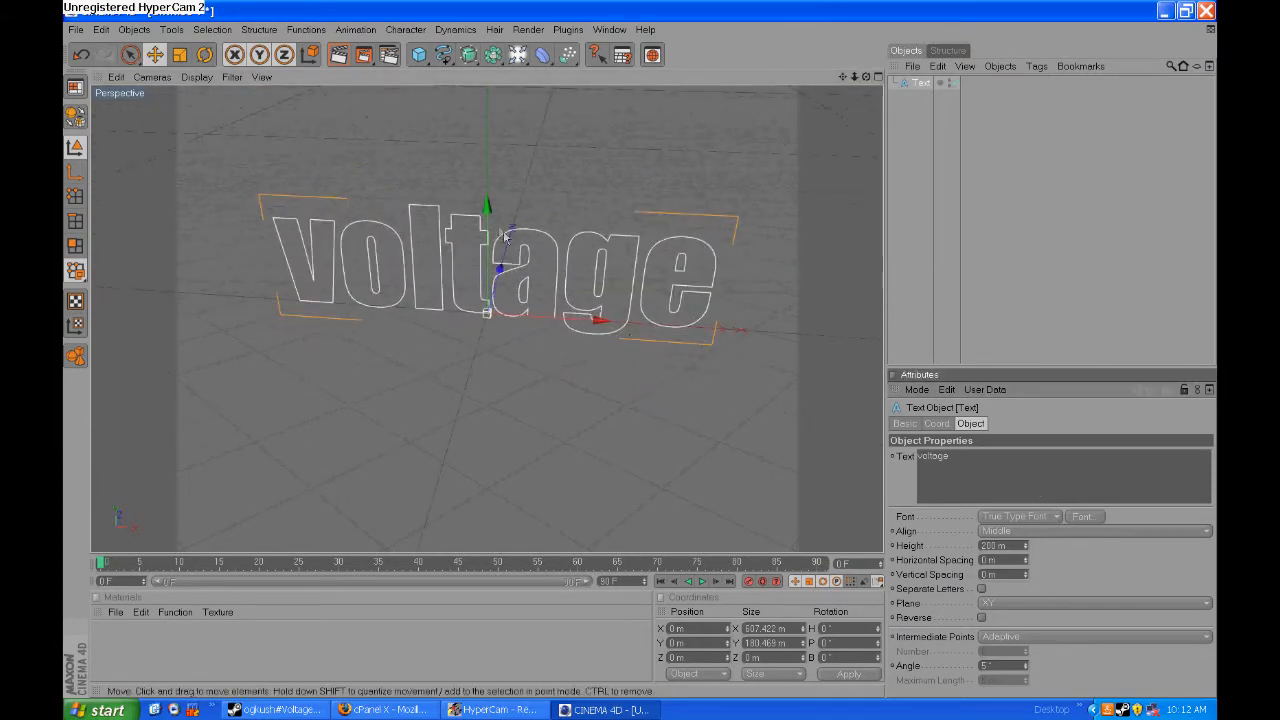
left_click(1088, 519)
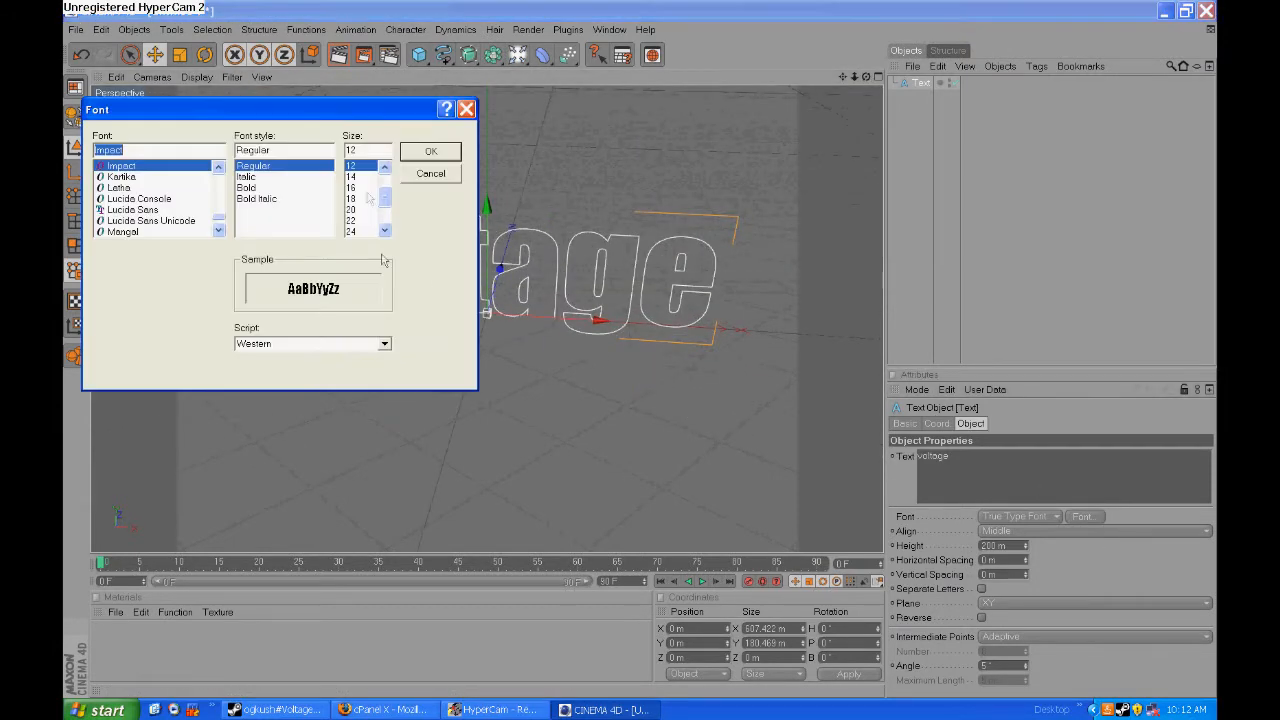
left_click(425, 152)
- Add an Extrude NURBS object and nest the text spline inside it to give the lettering depth
left_click_drag(467, 54, 603, 77)
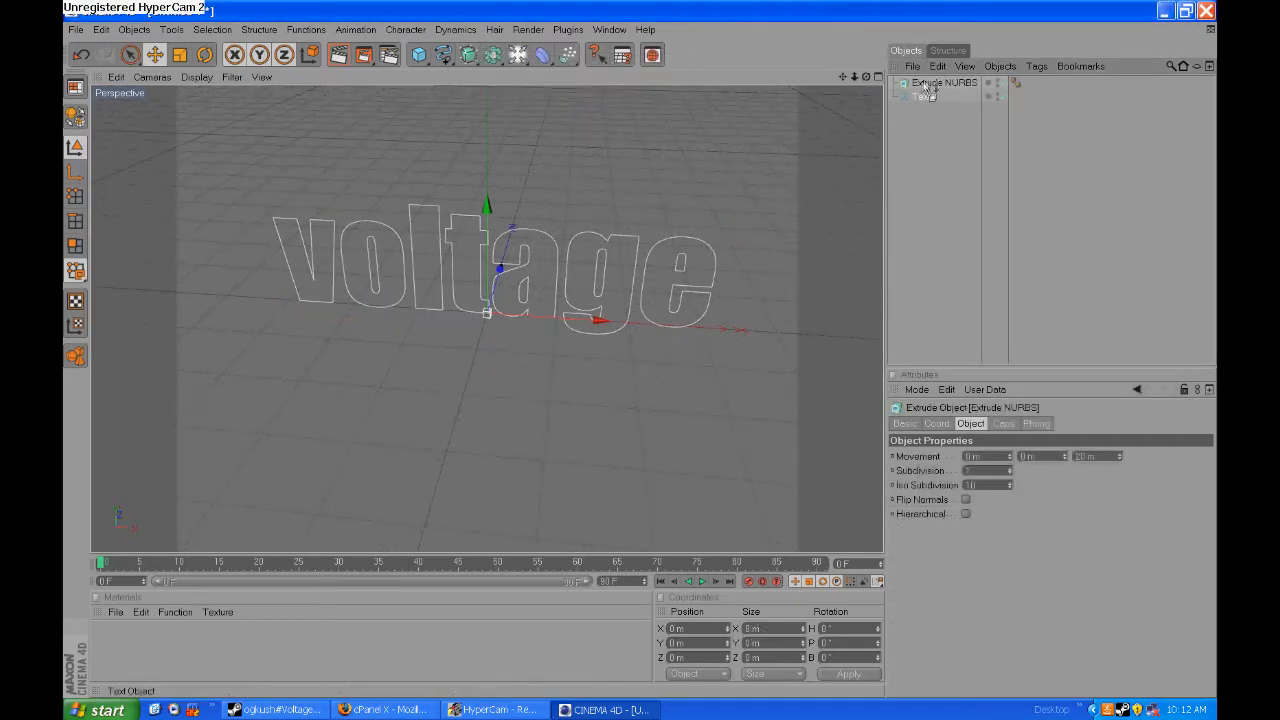
left_click_drag(928, 90, 935, 83)
left_click_drag(468, 54, 998, 231)
left_click(998, 231)
left_click(927, 97)
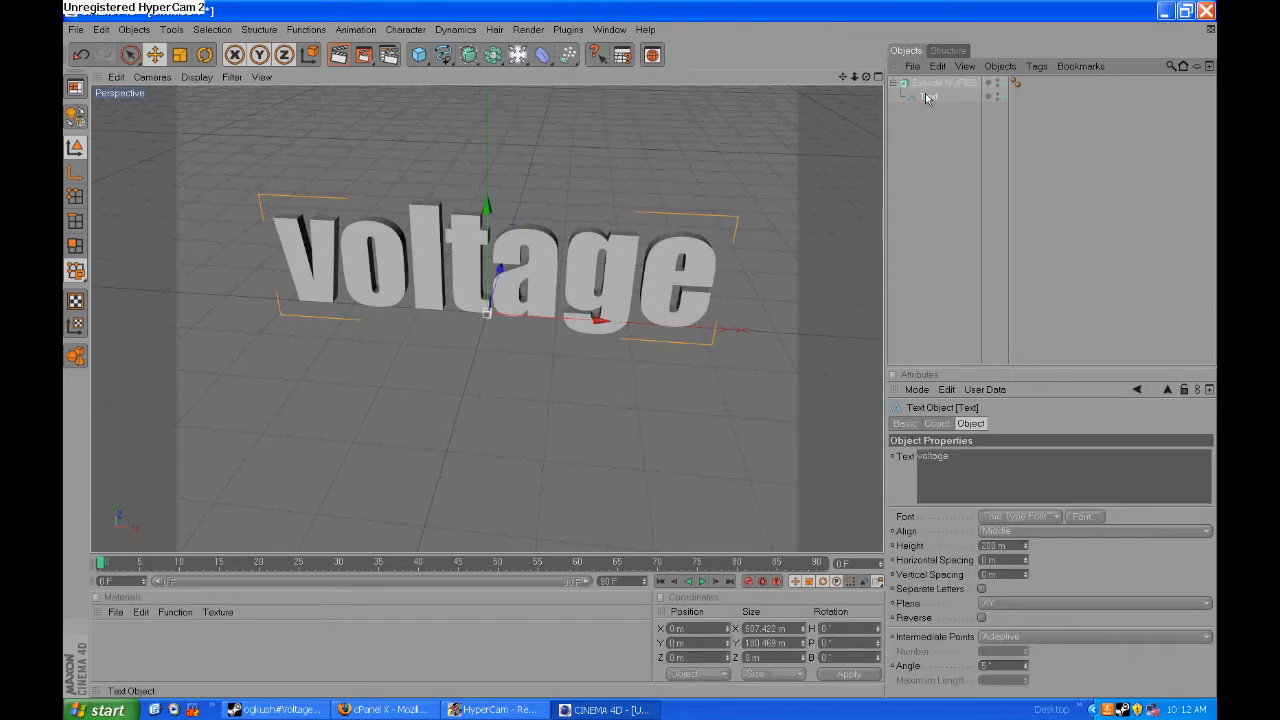
left_click_drag(867, 77, 914, 60)
- Open de_nuke.c4d, copy its de_nuke object and return to the untitled scene with the text
left_click(75, 30)
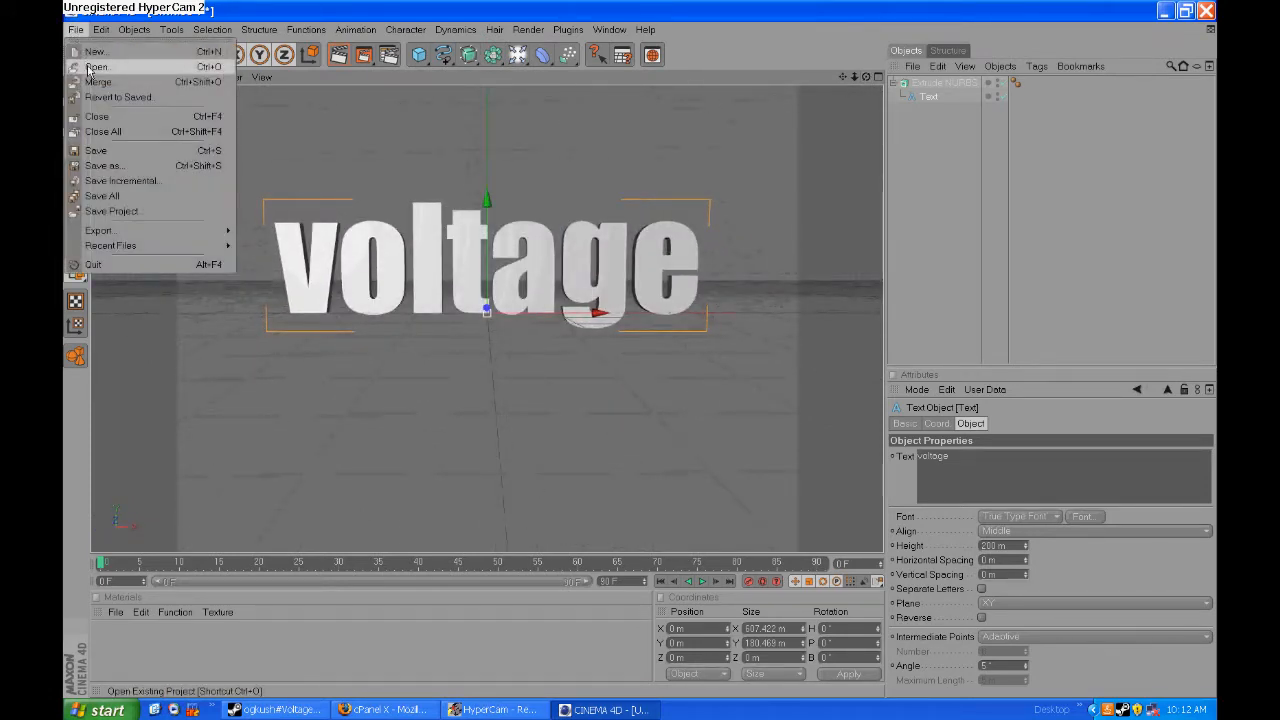
left_click(88, 64)
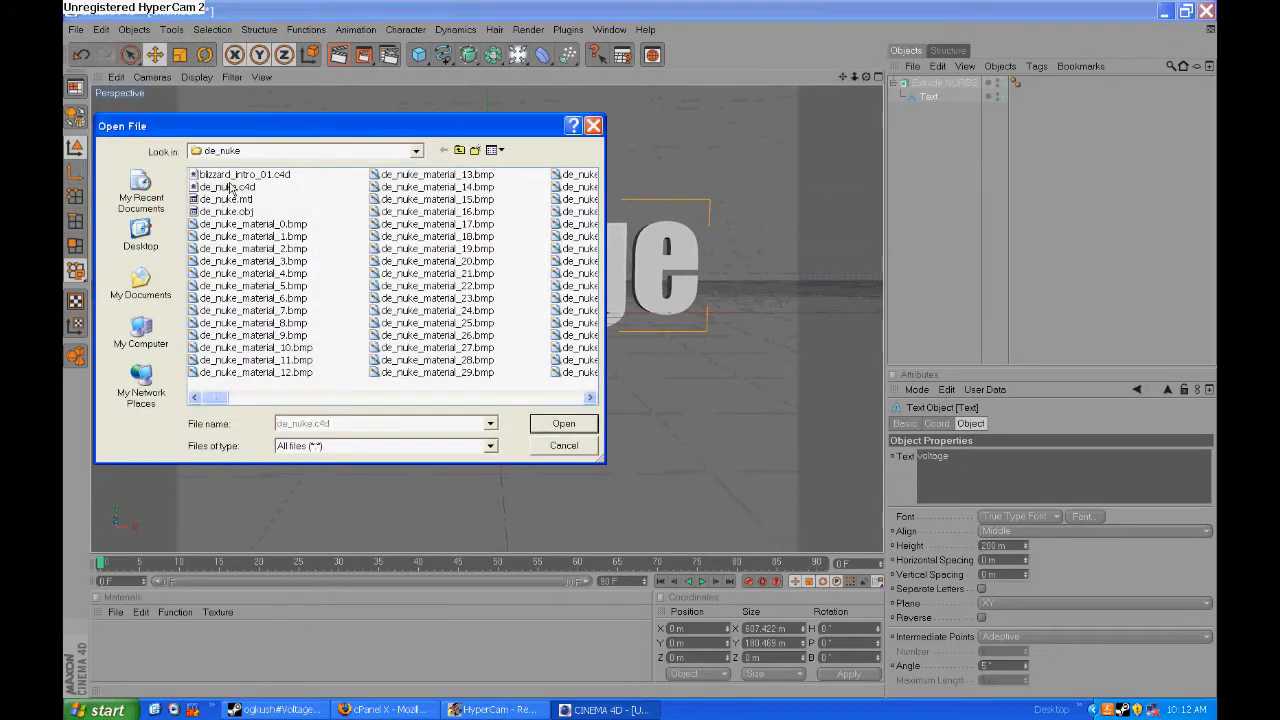
double_click(230, 187)
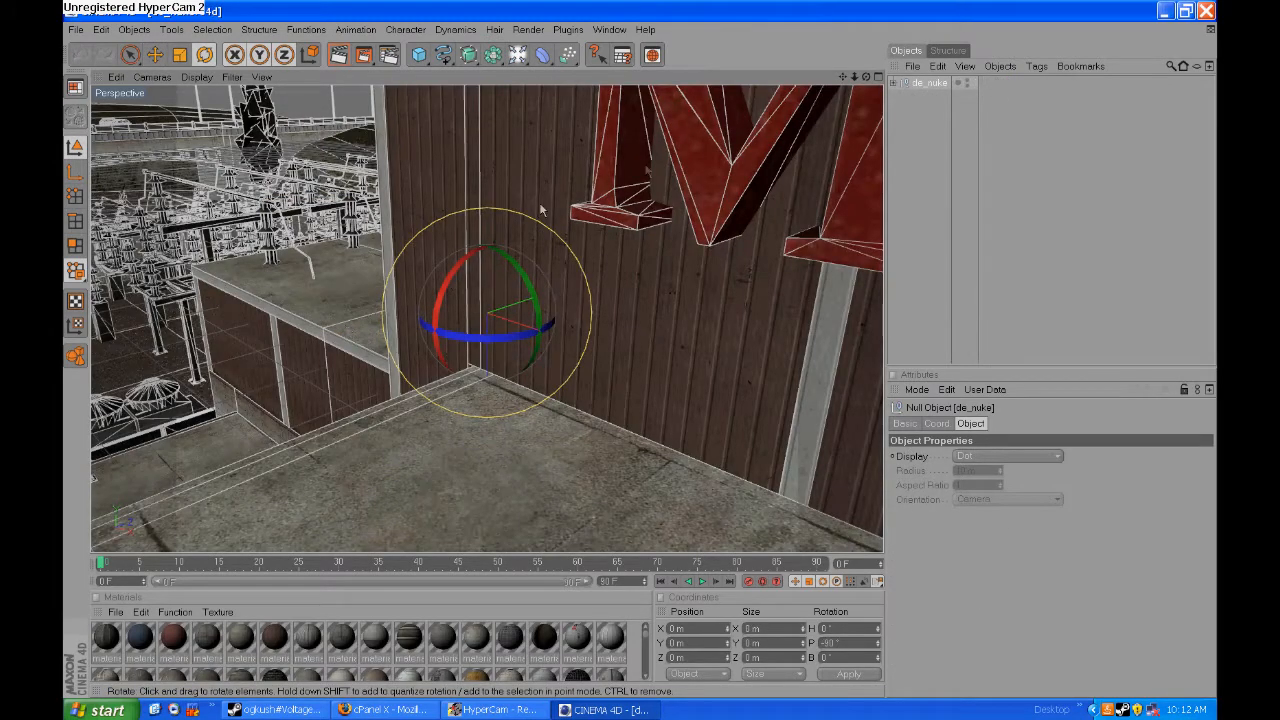
left_click(930, 85)
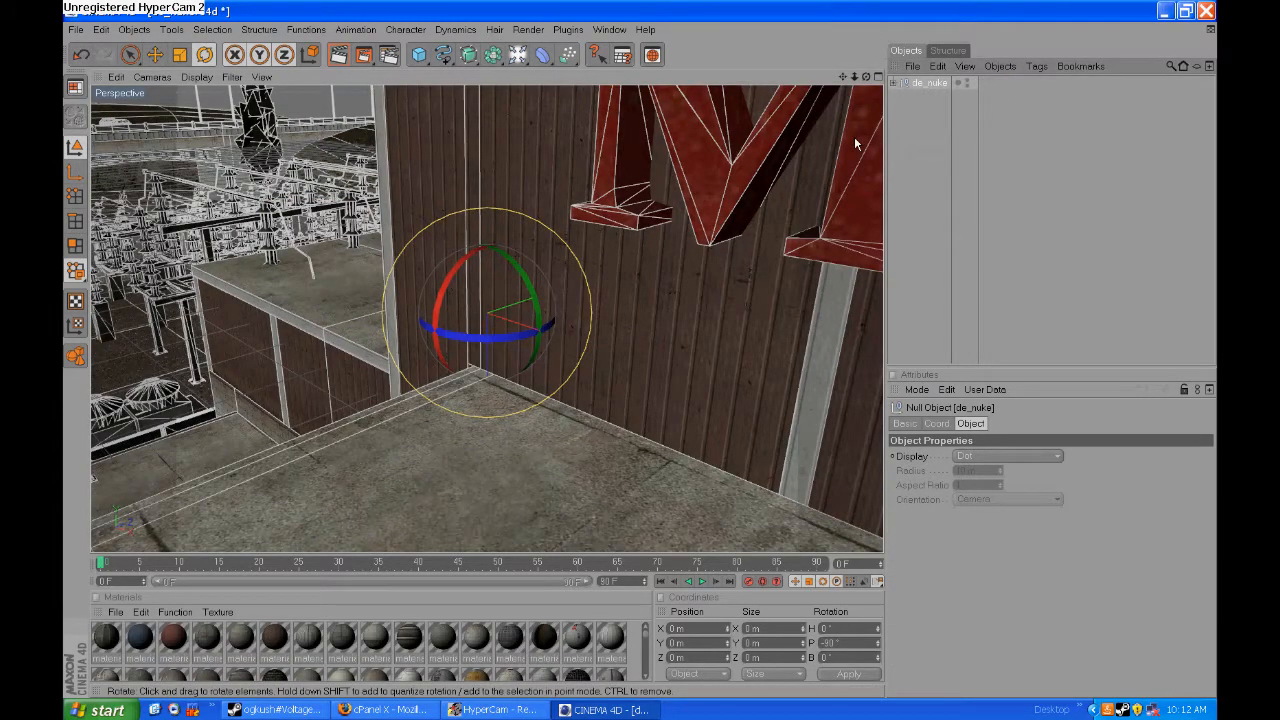
left_click(609, 29)
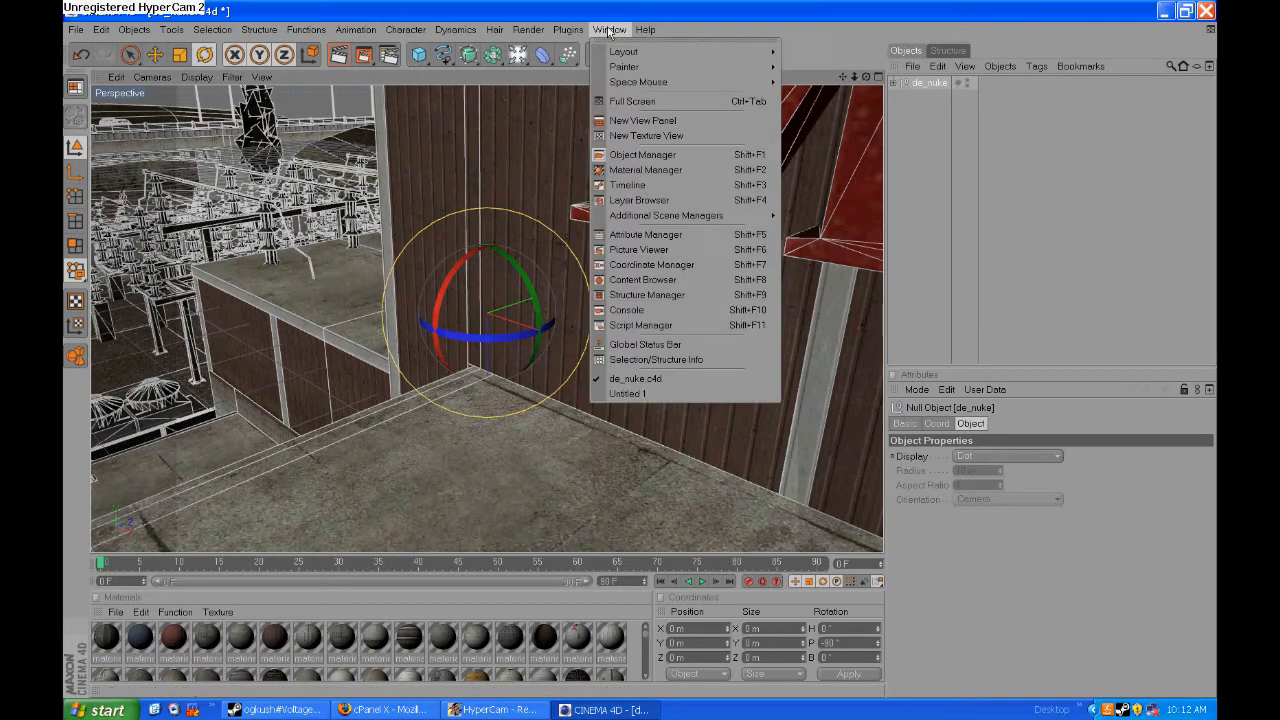
left_click(638, 389)
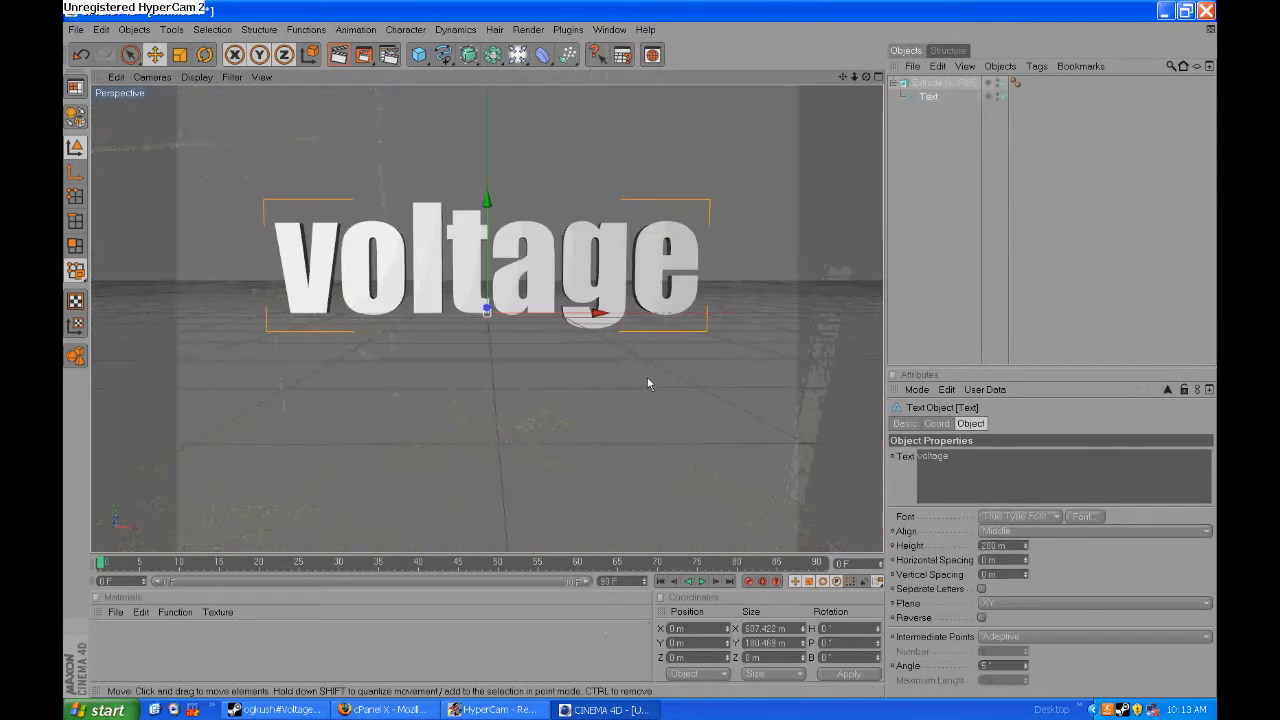
- Rotate the Extrude NURBS text so it lies flat and paste the copied de_nuke map into the scene
left_click(938, 84)
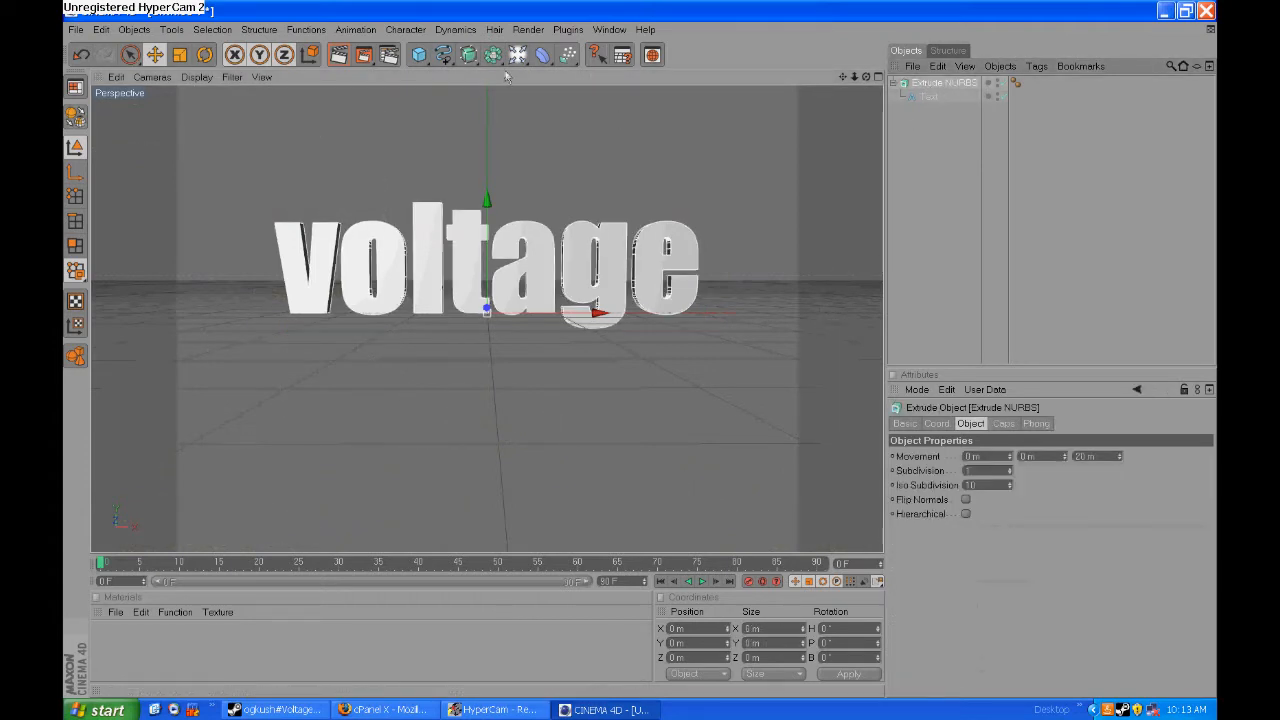
key("r")
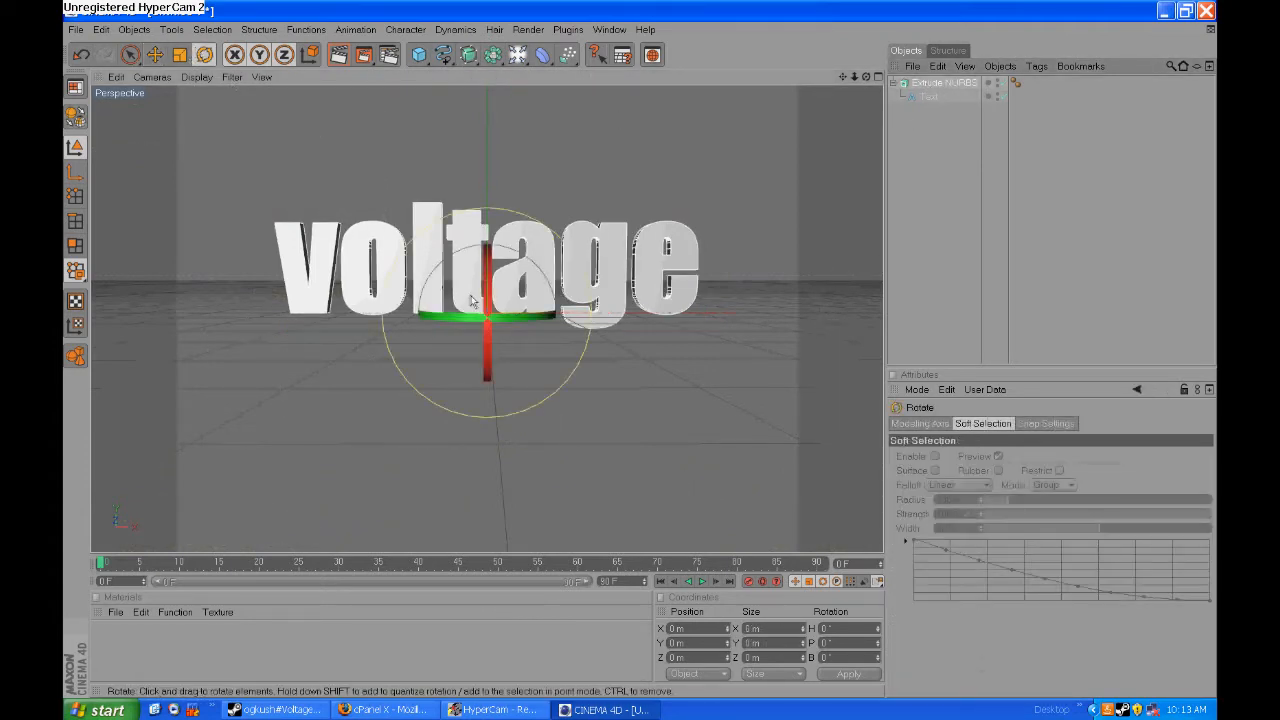
left_click_drag(473, 300, 494, 213)
left_click_drag(489, 262, 491, 420)
left_click_drag(866, 77, 866, 77)
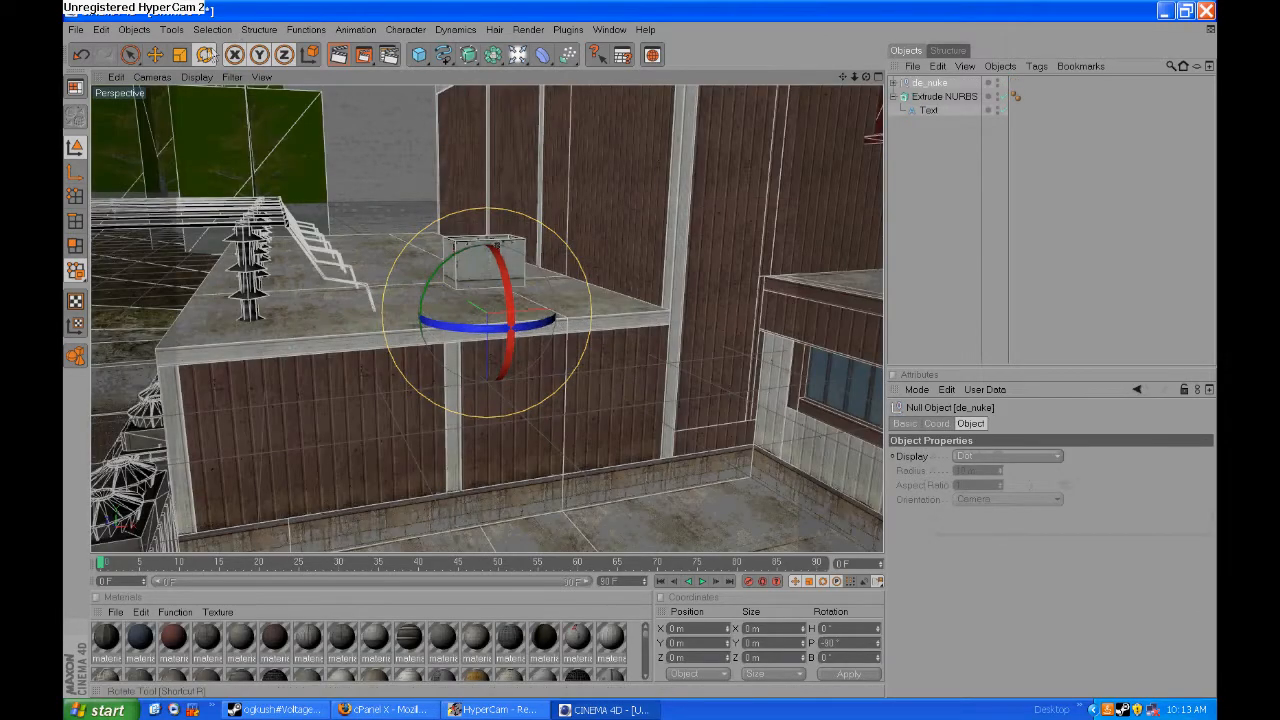
- Scale the de_nuke map down and raise it to about 31.5 m on Y, above the lettering
left_click(180, 55)
left_click(483, 316)
left_click_drag(483, 314, 481, 343)
scroll(498, 345, "up", 5)
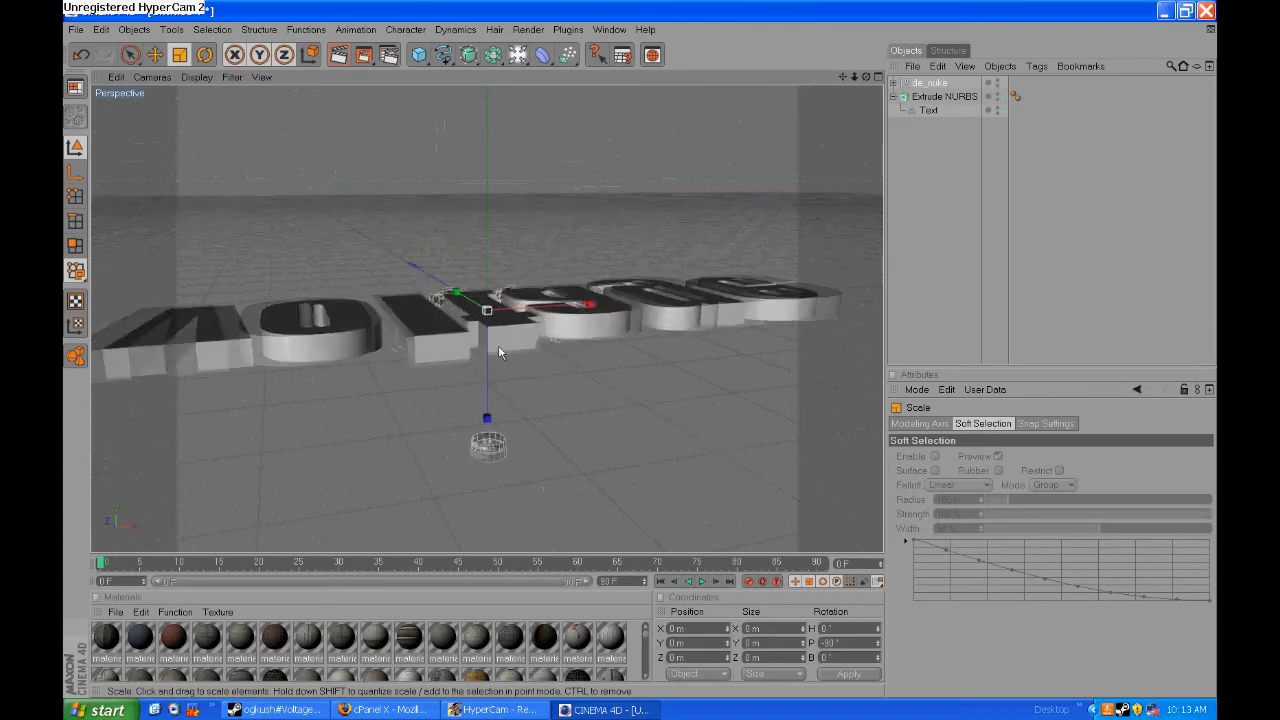
left_click(156, 54)
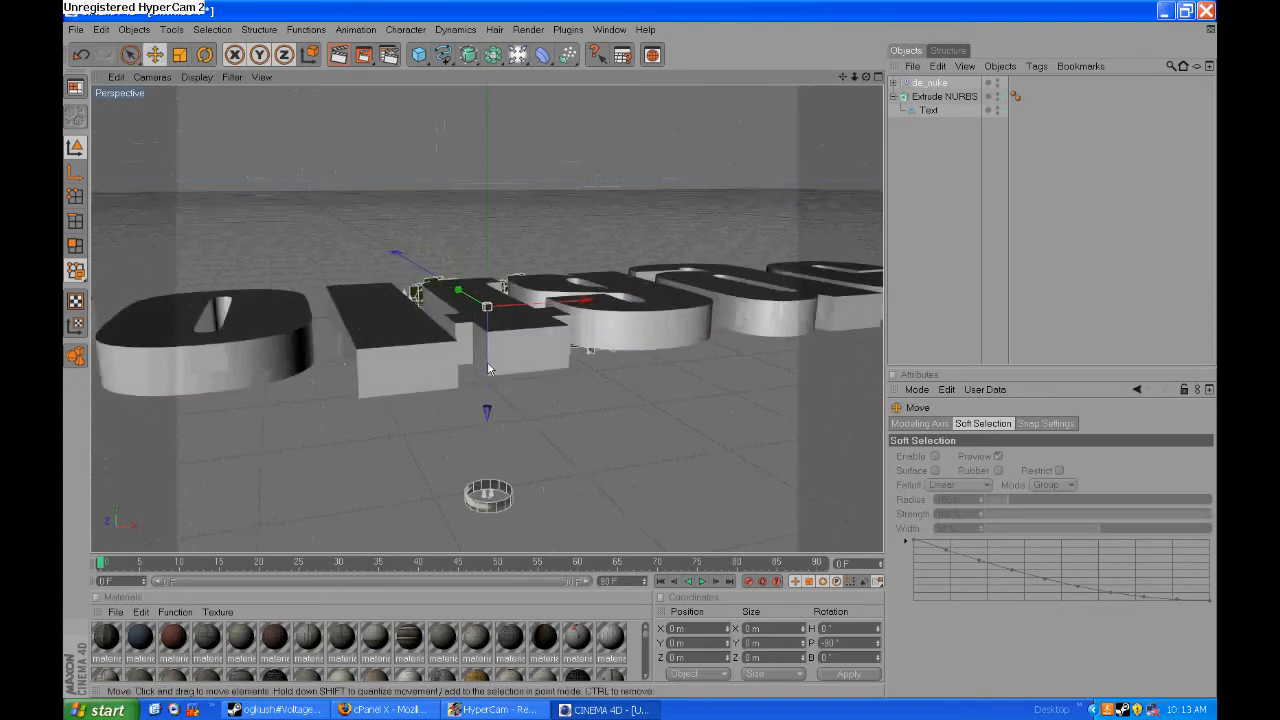
left_click_drag(489, 362, 487, 317)
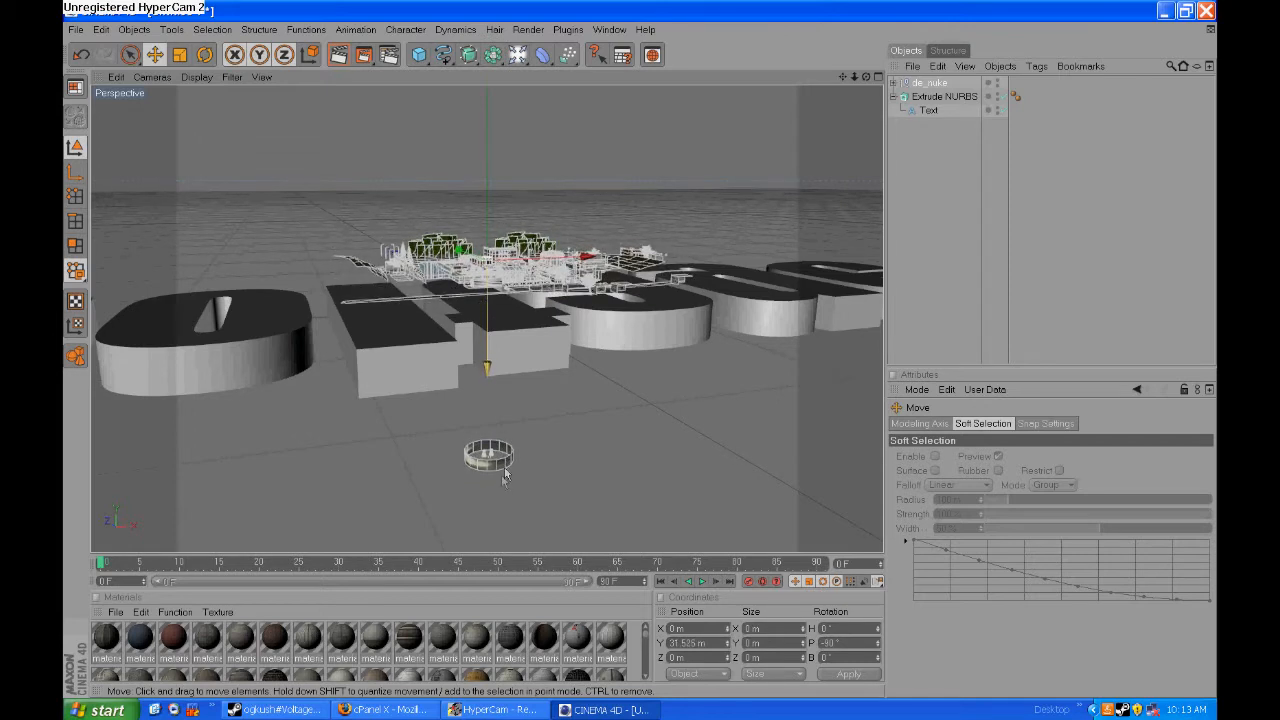
- Select the separate ring-shaped piece in front of the lettering with Rectangle Selection and delete it
left_click(496, 466)
left_click_drag(131, 56, 173, 76)
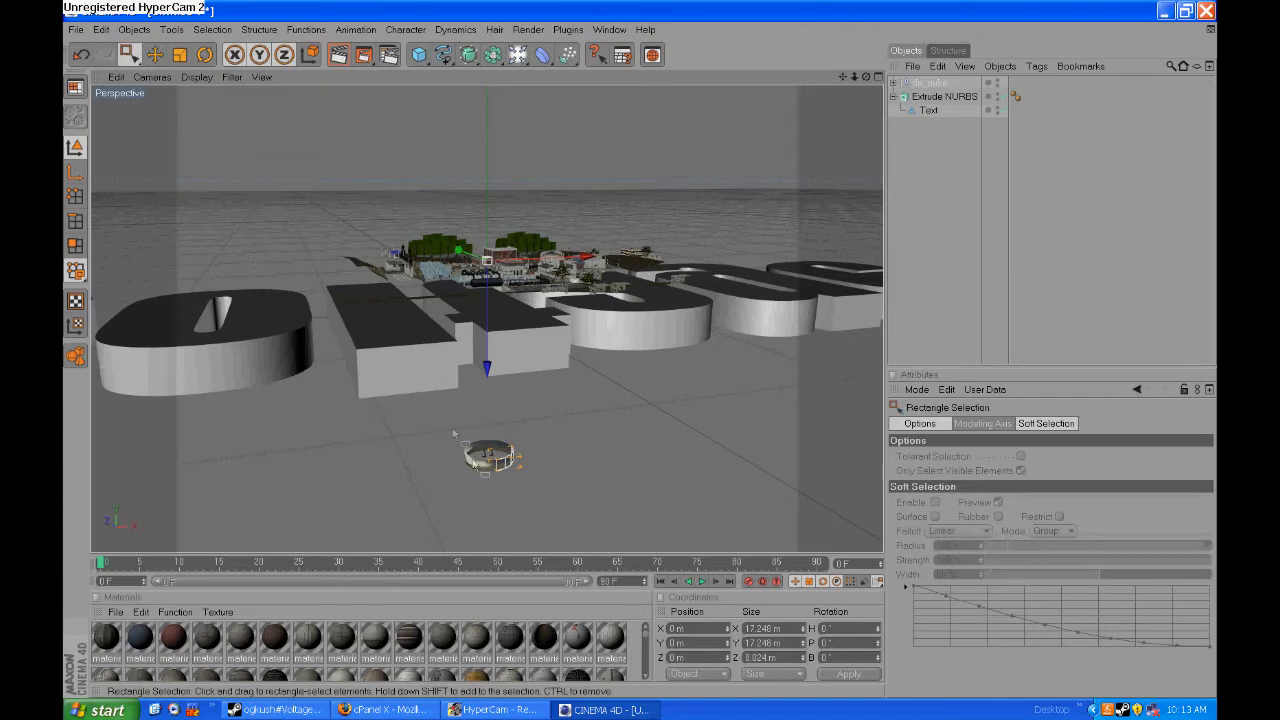
key("Delete")
left_click_drag(866, 77, 866, 165)
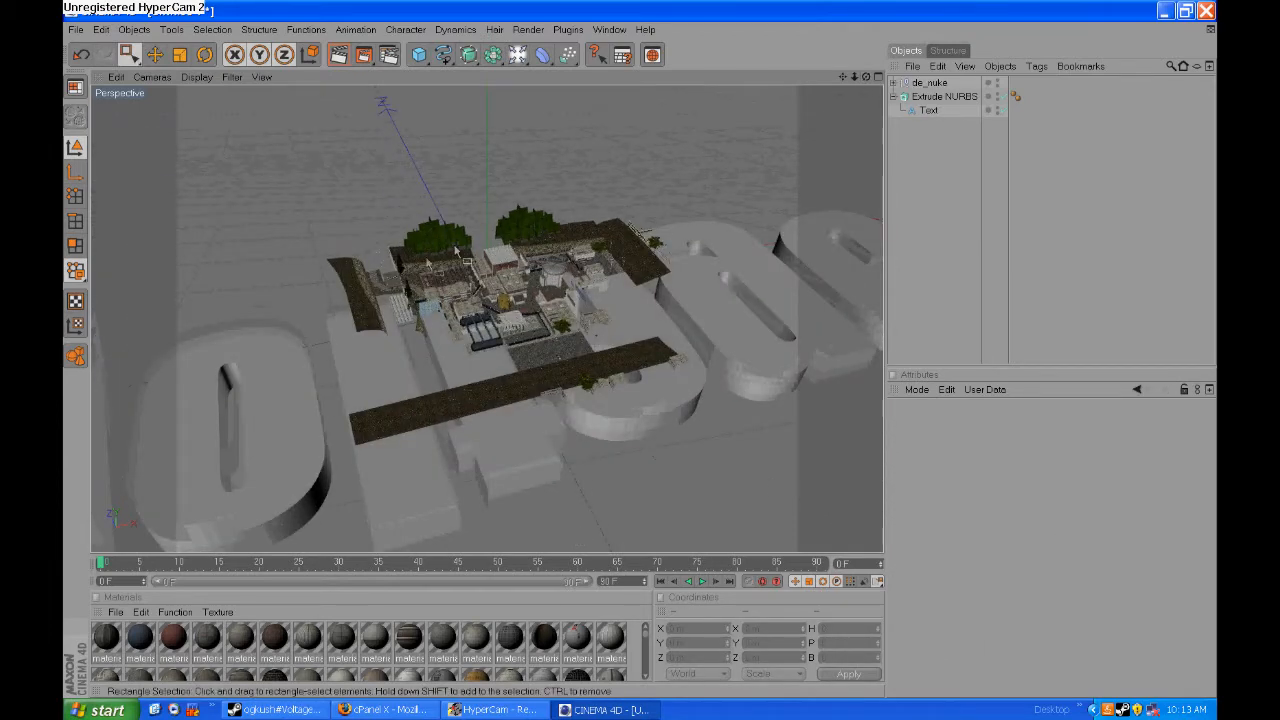
left_click_drag(400, 251, 492, 166)
key("Delete")
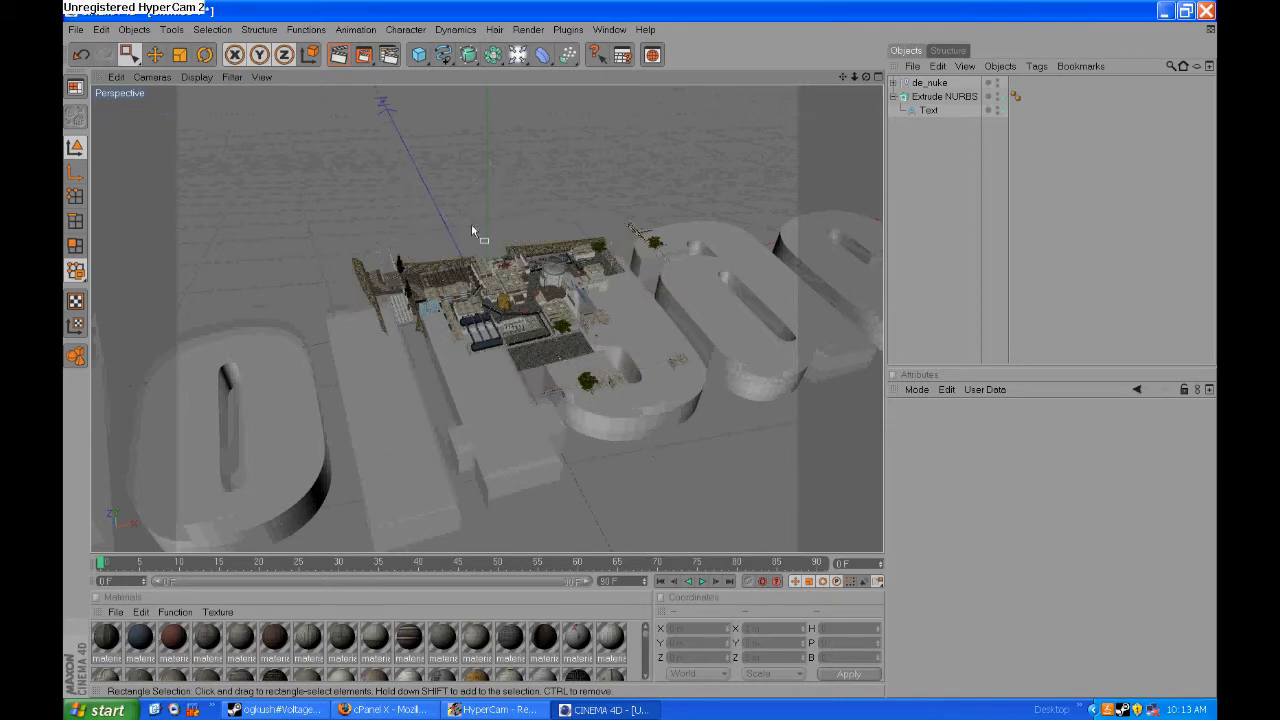
key("ctrl+z")
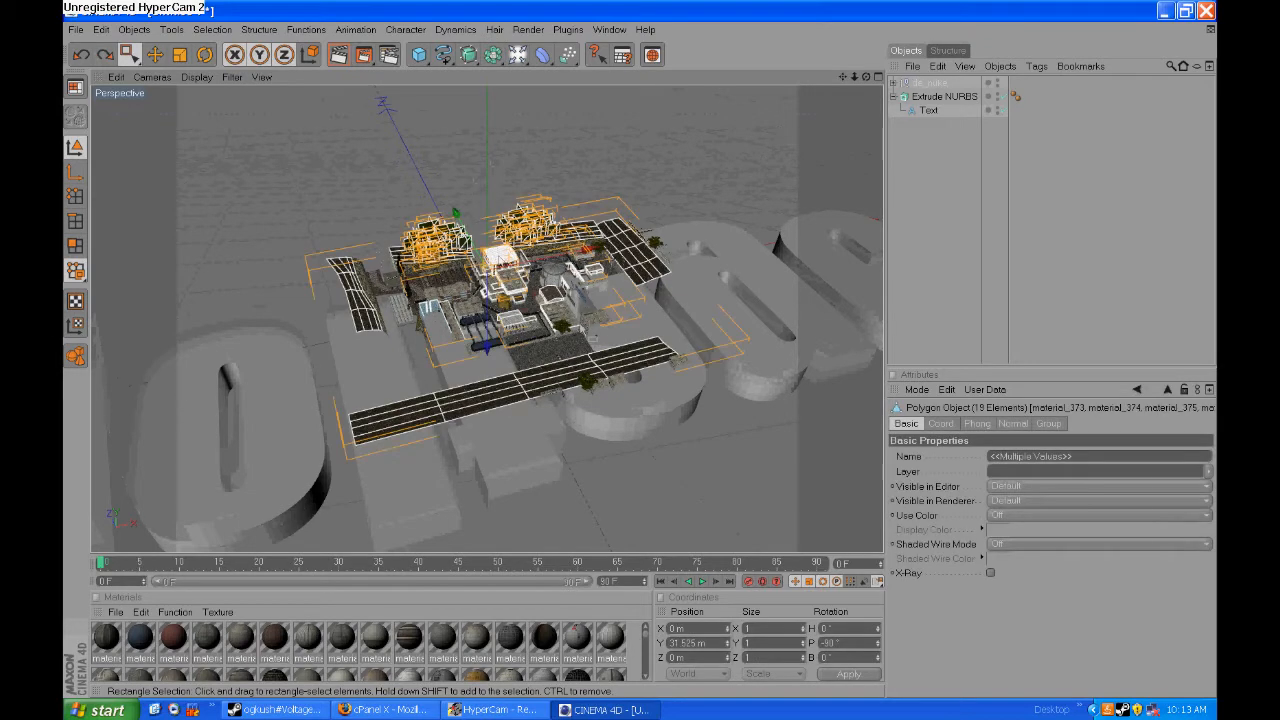
key("ctrl+z")
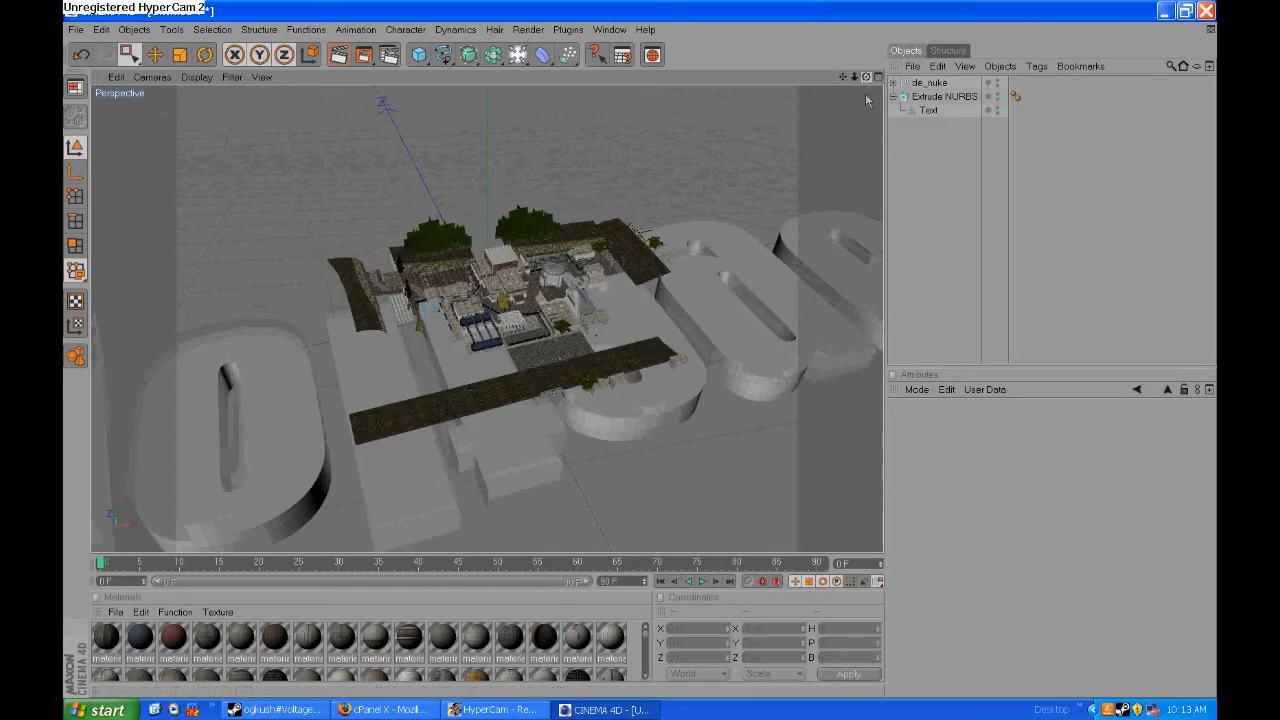
- Delete the tree clusters and the long outer terrain strips around the de_nuke map
left_click_drag(867, 100, 866, 92)
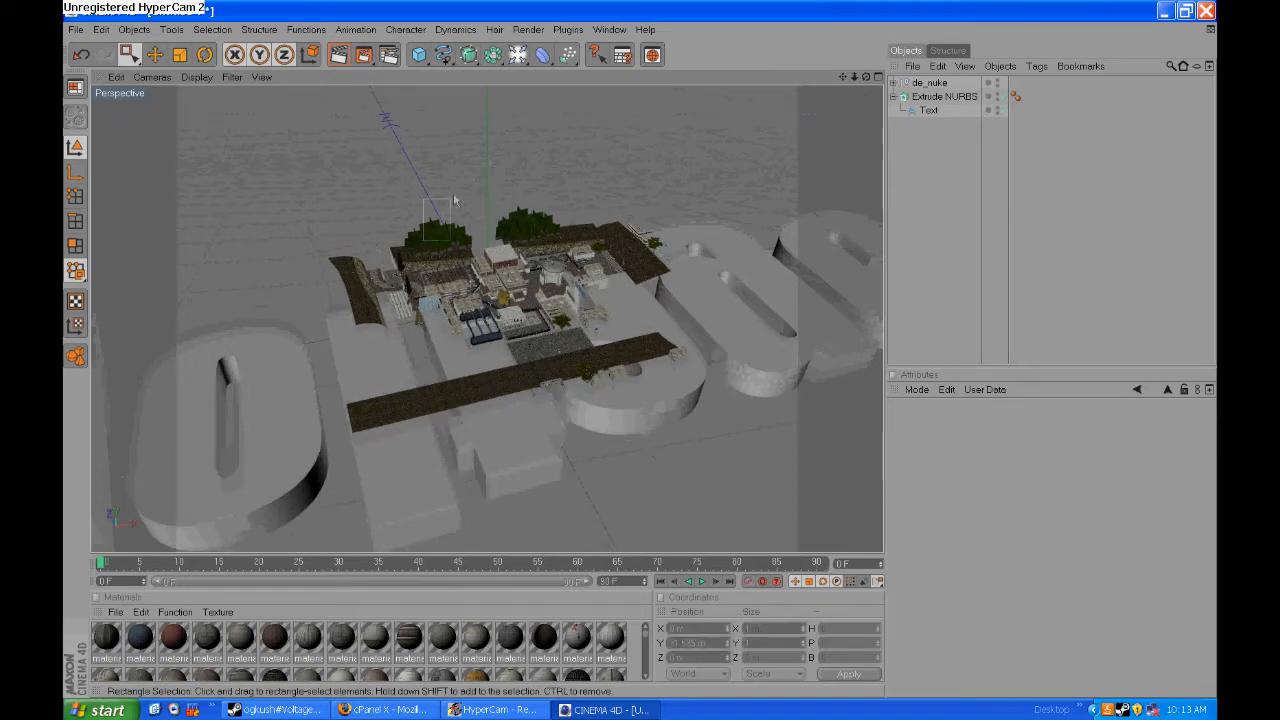
left_click_drag(453, 200, 451, 220)
key("Delete")
left_click_drag(404, 227, 428, 248)
key("Delete")
- Box-select the bushes and outlying plants around the map, exclude the extruded text from the selection, and delete them
left_click_drag(505, 201, 545, 243)
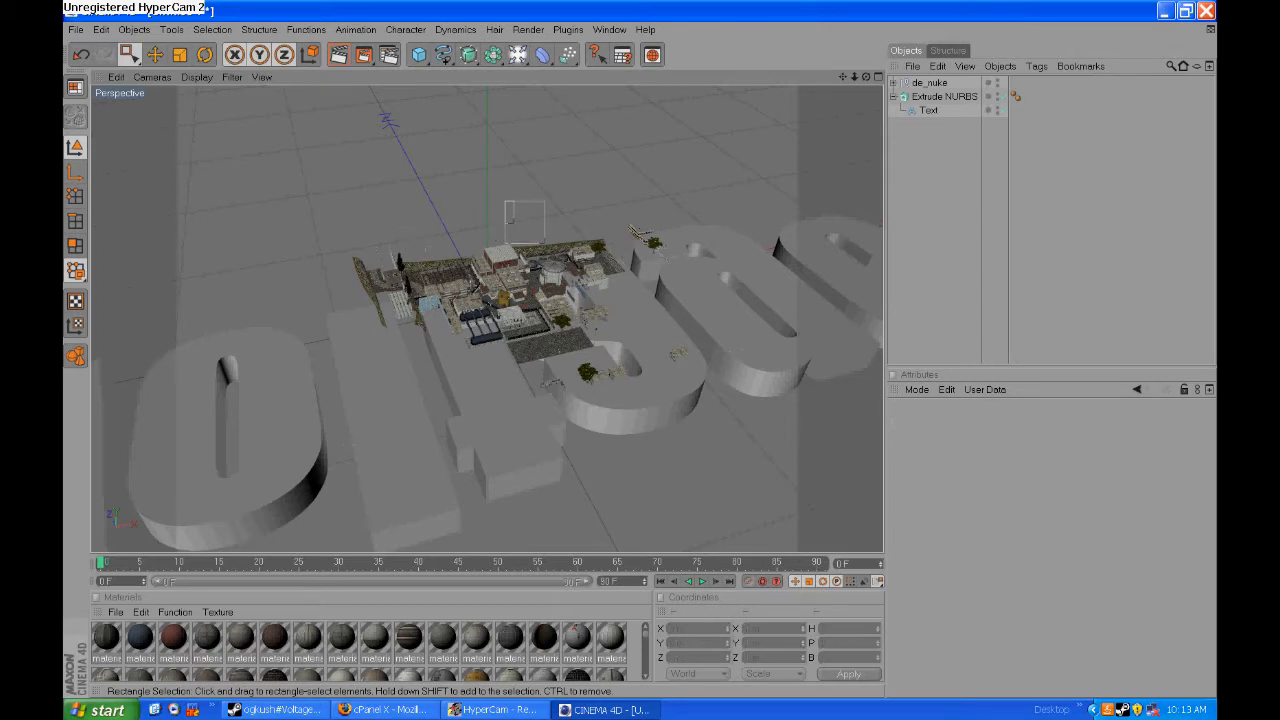
left_click_drag(623, 186, 661, 219)
left_click_drag(703, 265, 648, 180)
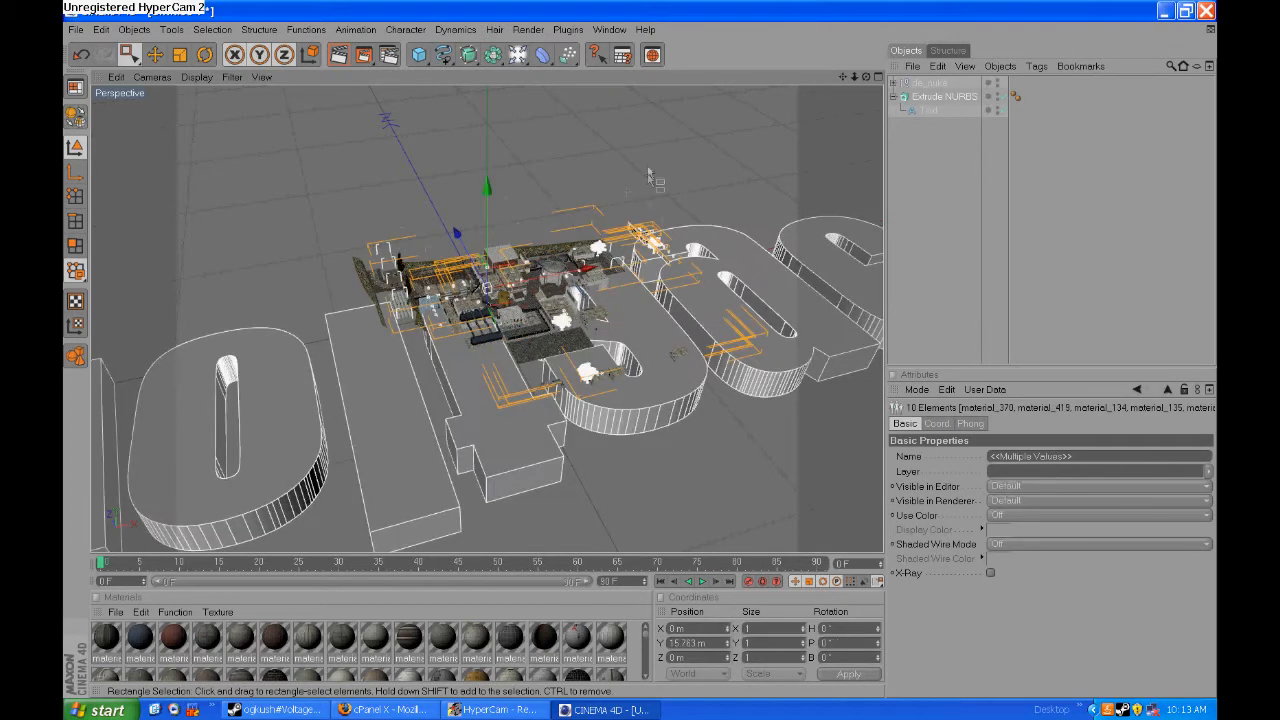
left_click(943, 97, "ctrl")
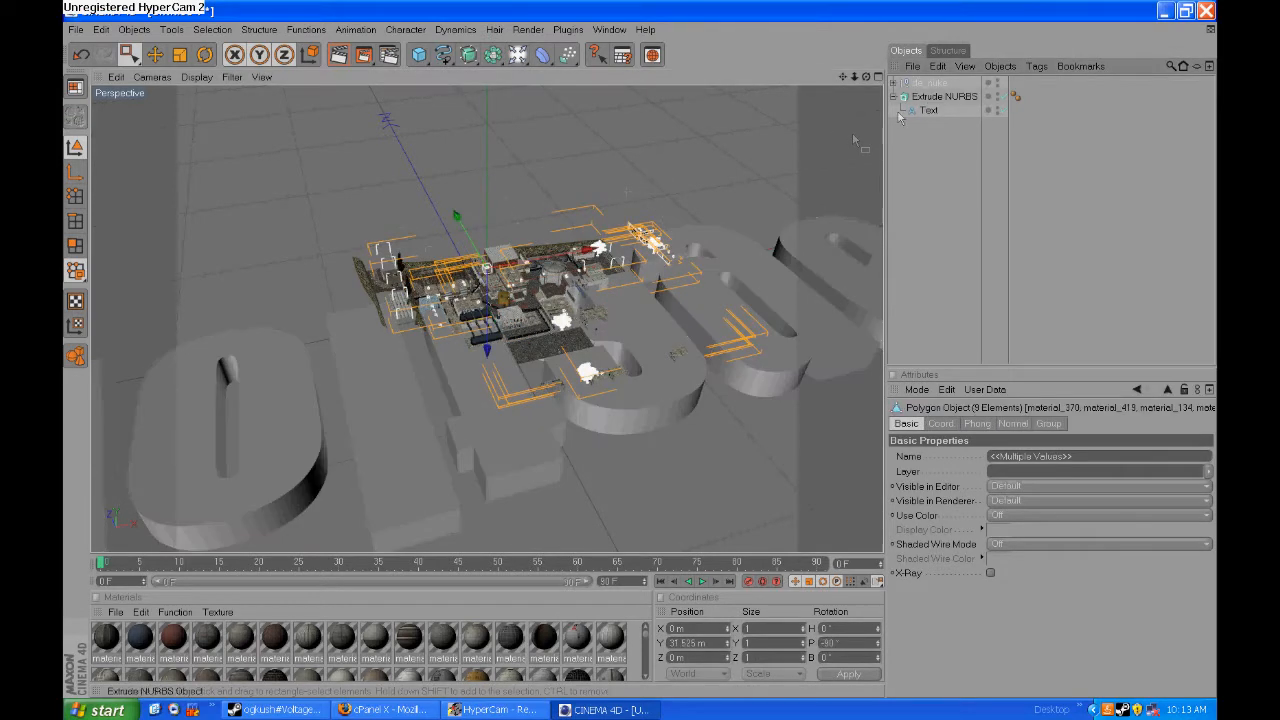
key("Delete")
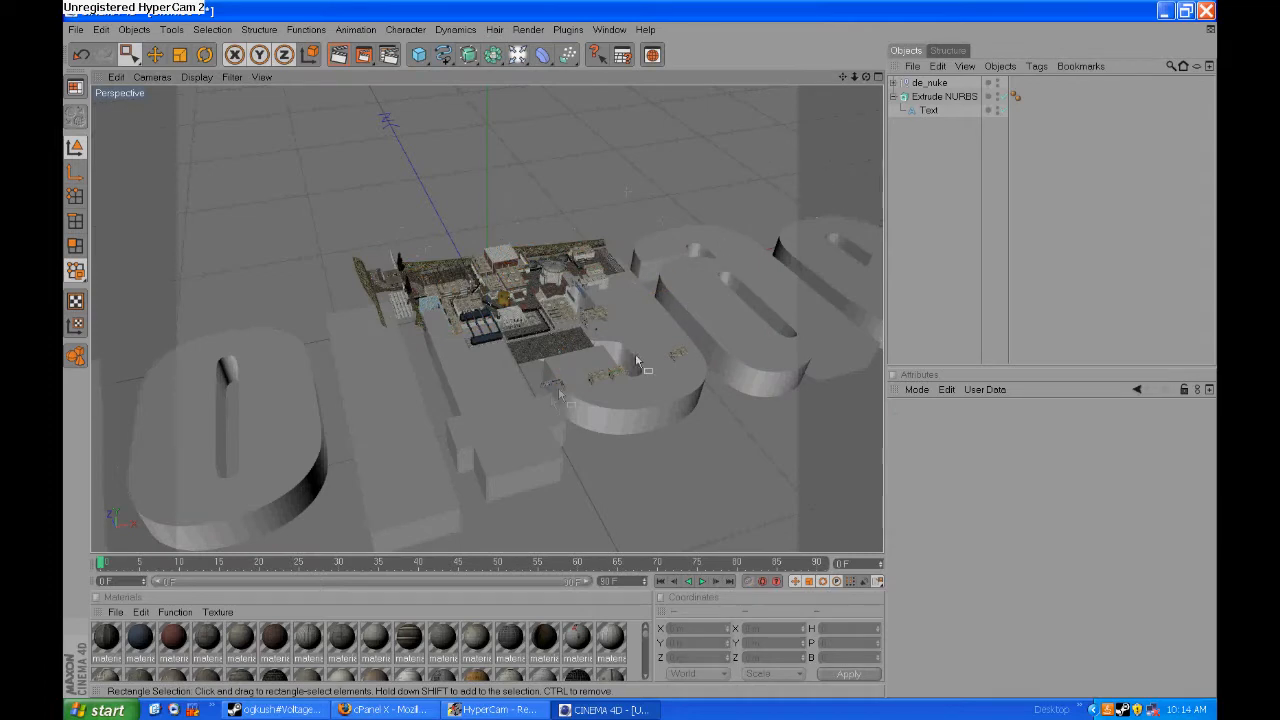
- Delete the small stray pieces lying over the letter in front of the map, leaving the extruded text out of the selection
left_click_drag(622, 400, 740, 360)
left_click(924, 98, "ctrl")
key("Delete")
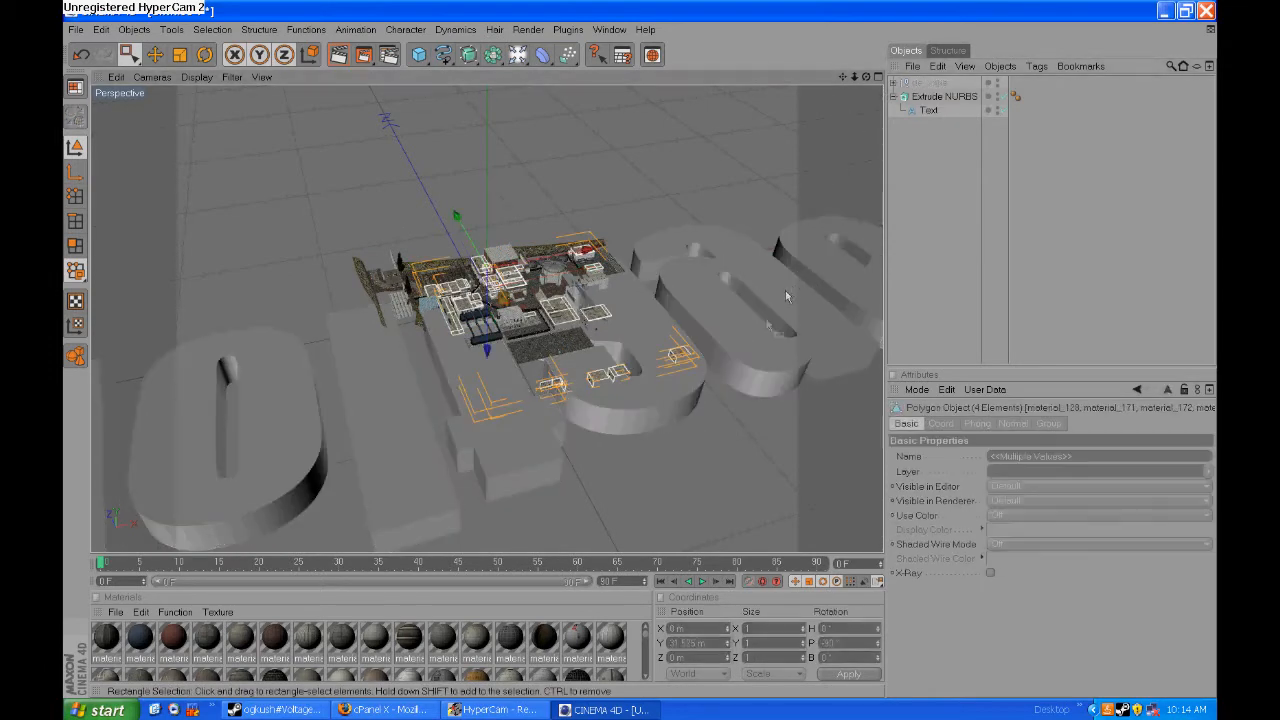
- Delete the outer wall pieces along the edges of the de_nuke map while keeping the extruded text
left_click_drag(866, 77, 861, 122)
left_click_drag(248, 219, 383, 367)
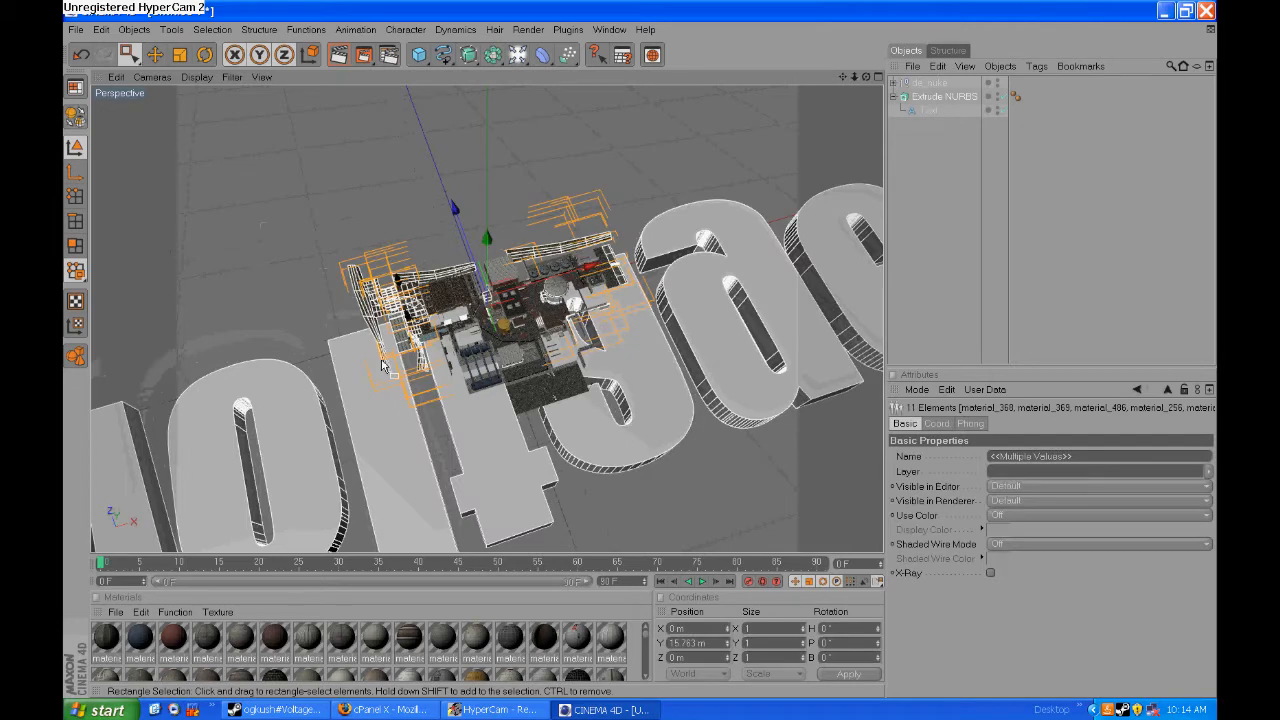
key("Delete")
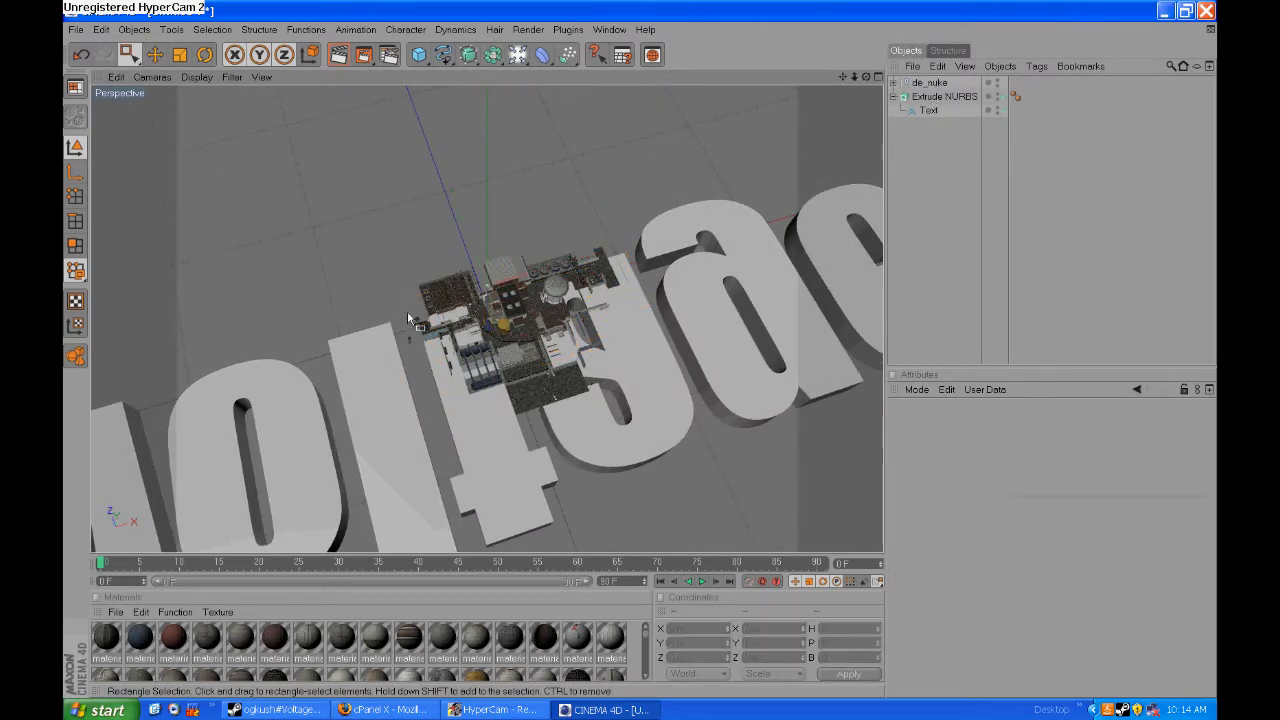
left_click(409, 340)
left_click(409, 352)
scroll(518, 334, "up", 5)
scroll(530, 332, "down", 3)
left_click(615, 465)
left_click(609, 496)
left_click(629, 447)
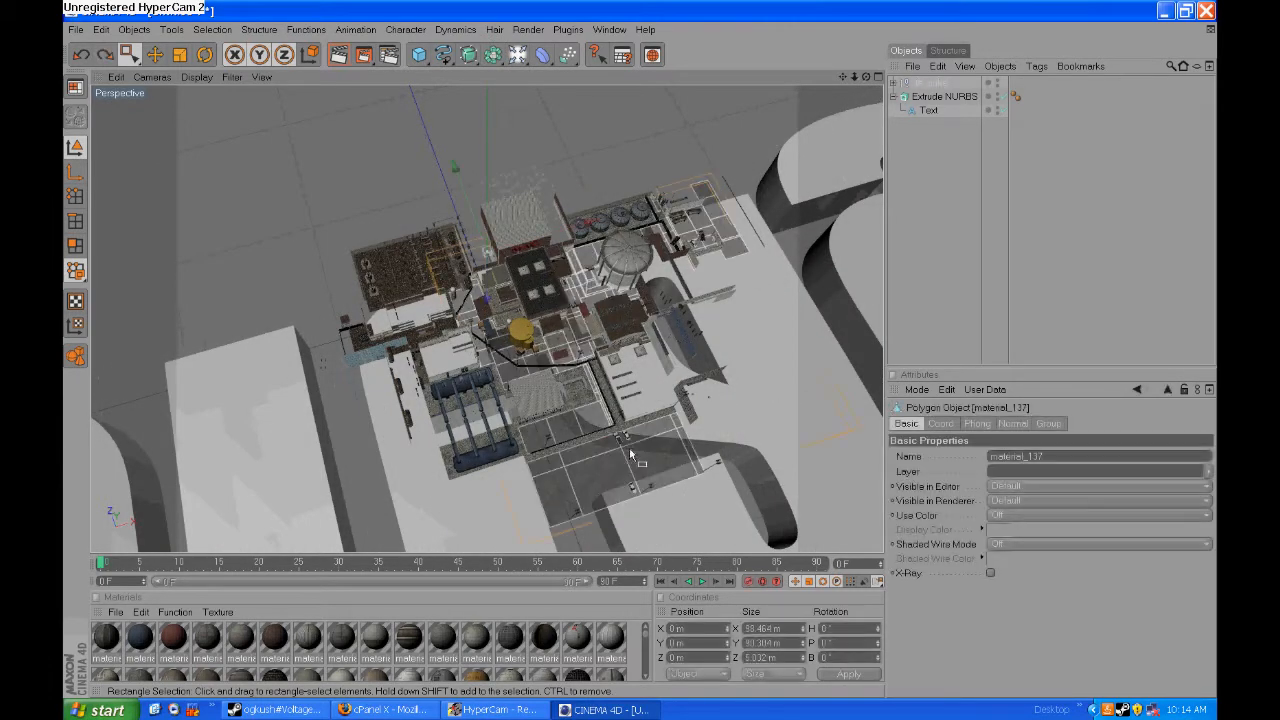
left_click(295, 291)
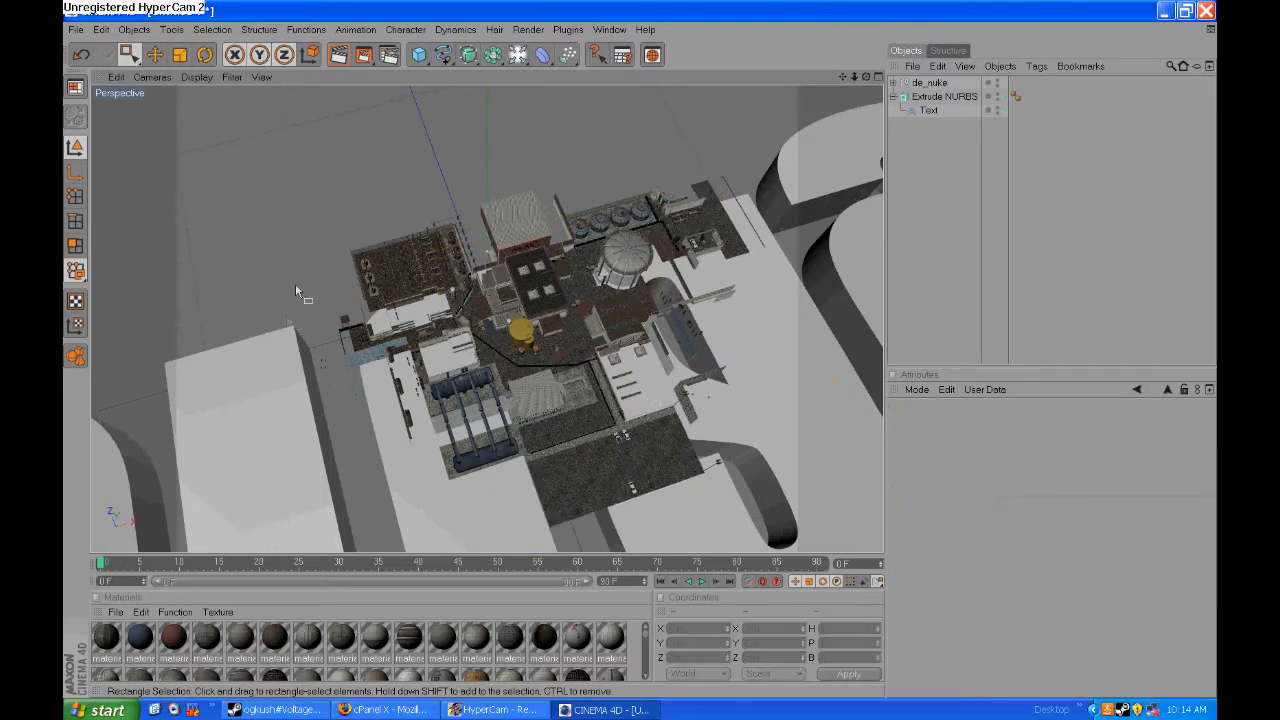
- Select the stray fragments beside the map, over the gap next to the letter l, and delete them
left_click_drag(321, 379, 323, 374)
left_click(331, 367)
left_click(342, 384)
key("Delete")
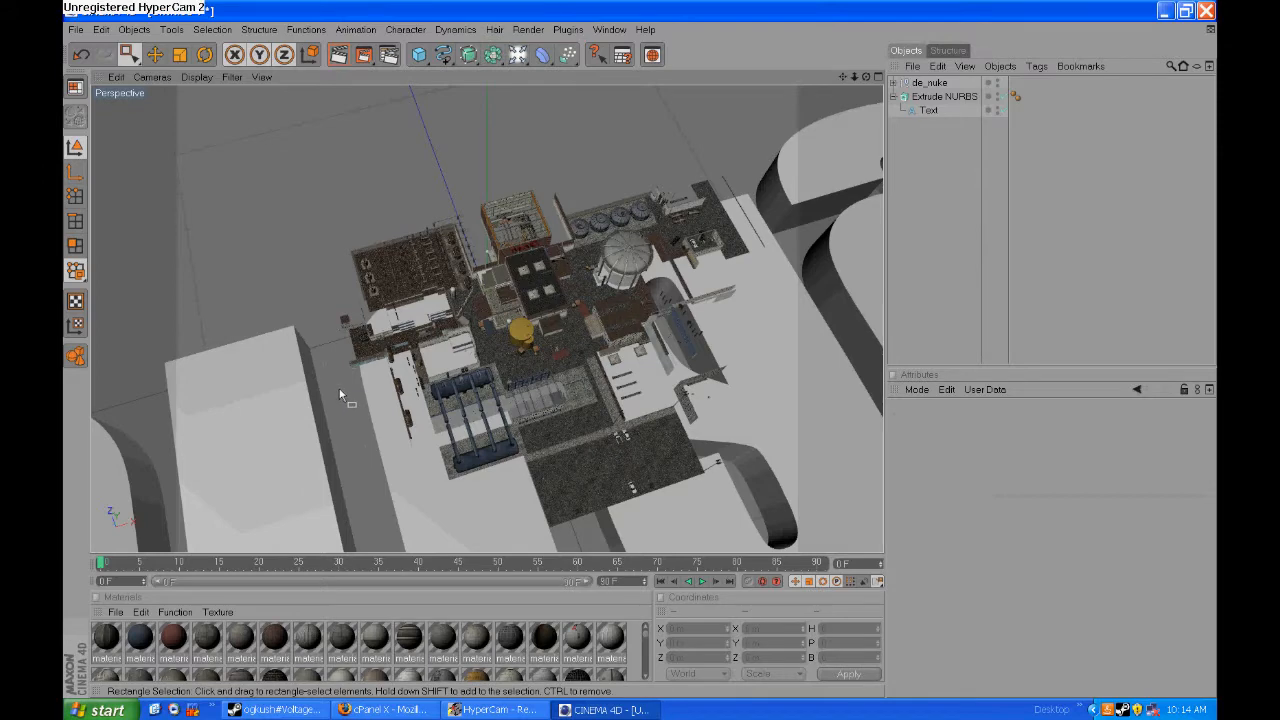
- Undo the latest fragment deletions on the map, and scale the whole de_nuke object down to fit within the letter t
key("ctrl+z")
left_click(318, 242)
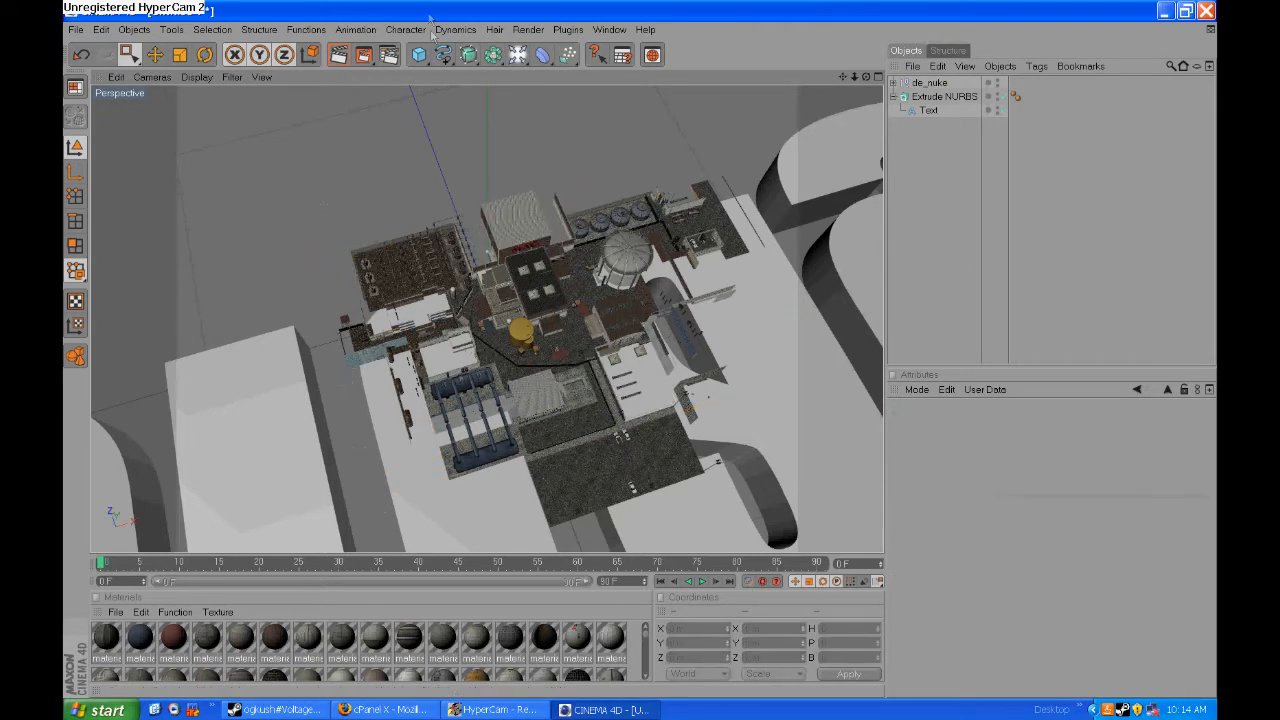
left_click(180, 55)
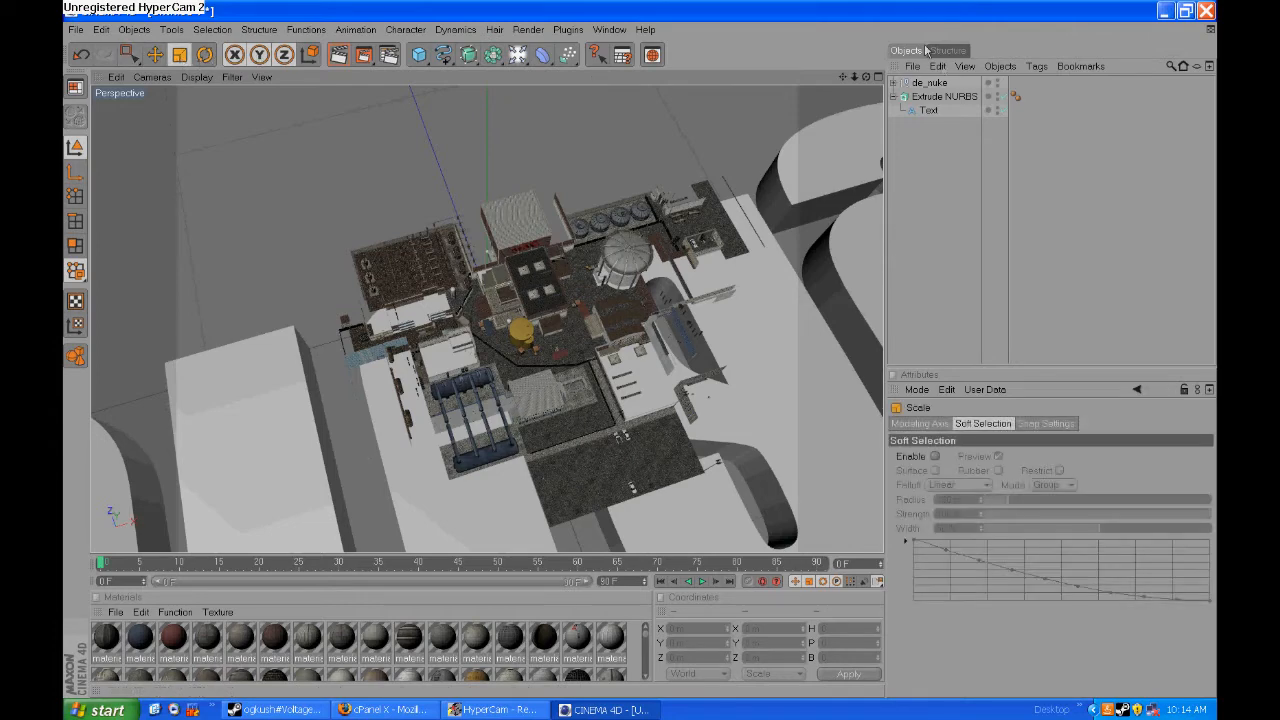
left_click(929, 83)
scroll(488, 293, "down", 8)
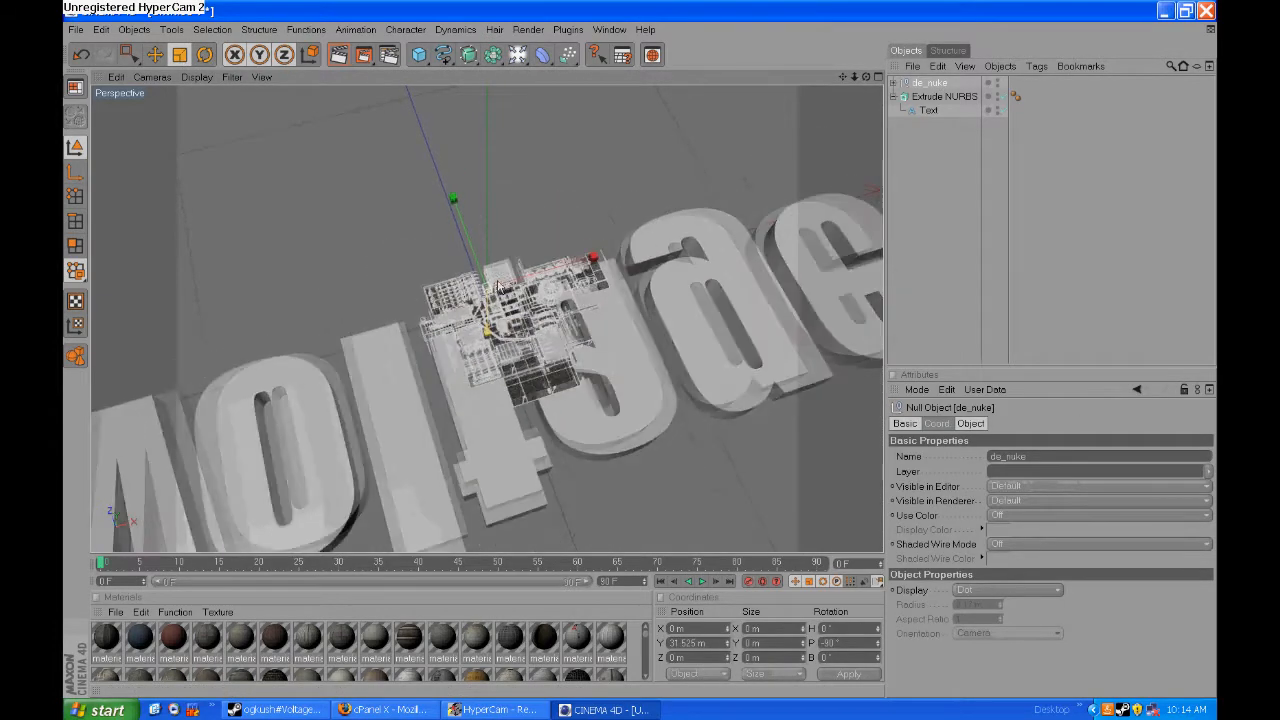
left_click_drag(593, 258, 497, 284)
- Move the de_nuke map onto the letter t and lower it onto the letter's face, at about X -33.65, Y 23.075, Z -64.892 m
key("e")
left_click_drag(590, 272, 550, 271)
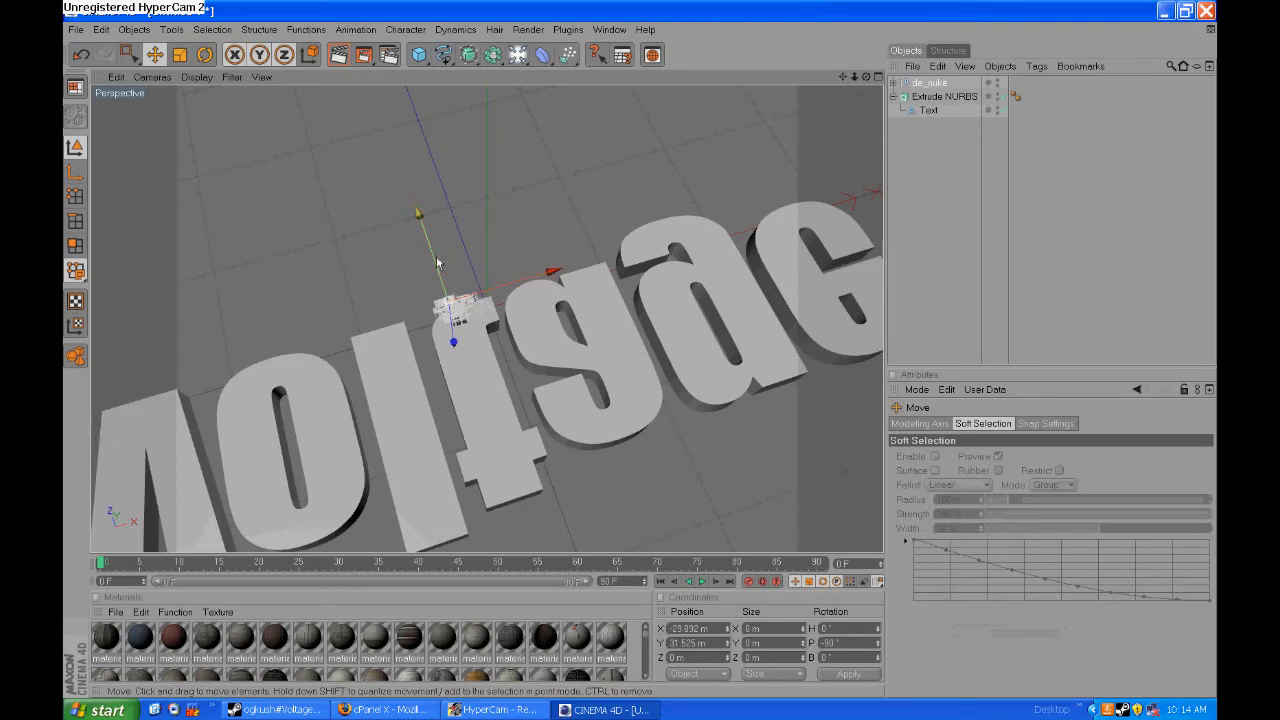
left_click_drag(421, 213, 443, 297)
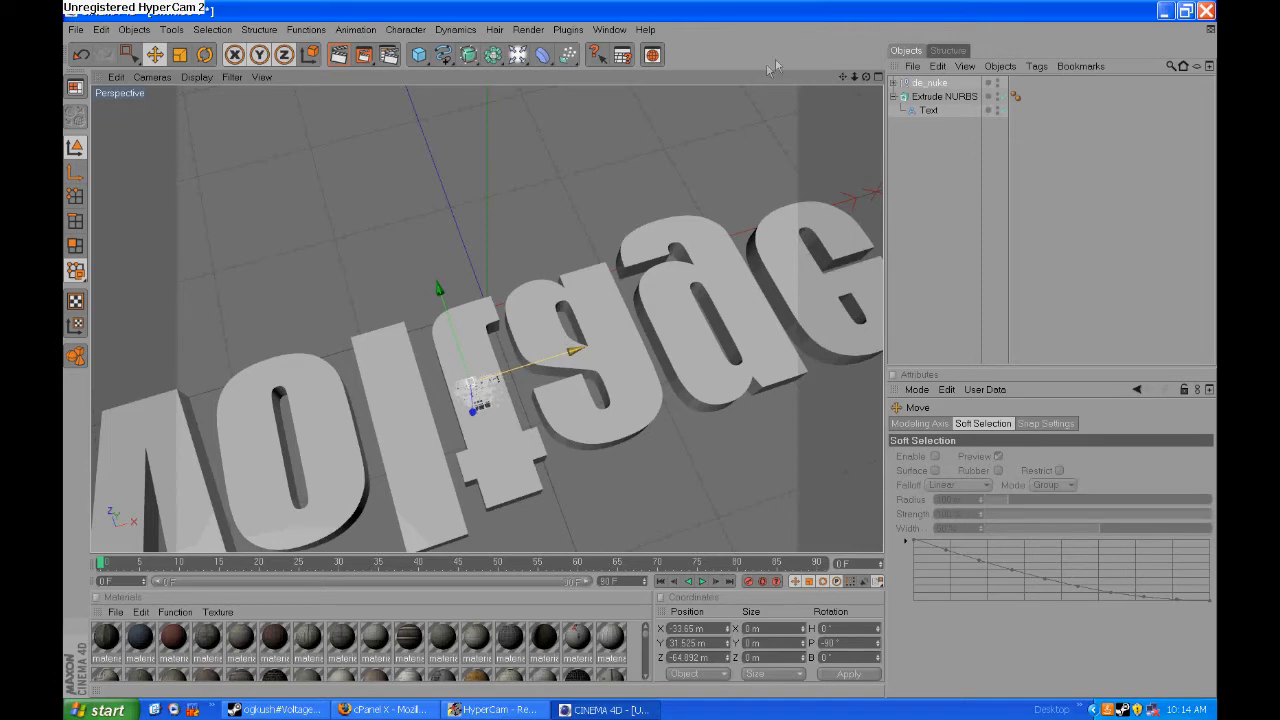
left_click_drag(866, 77, 785, 157)
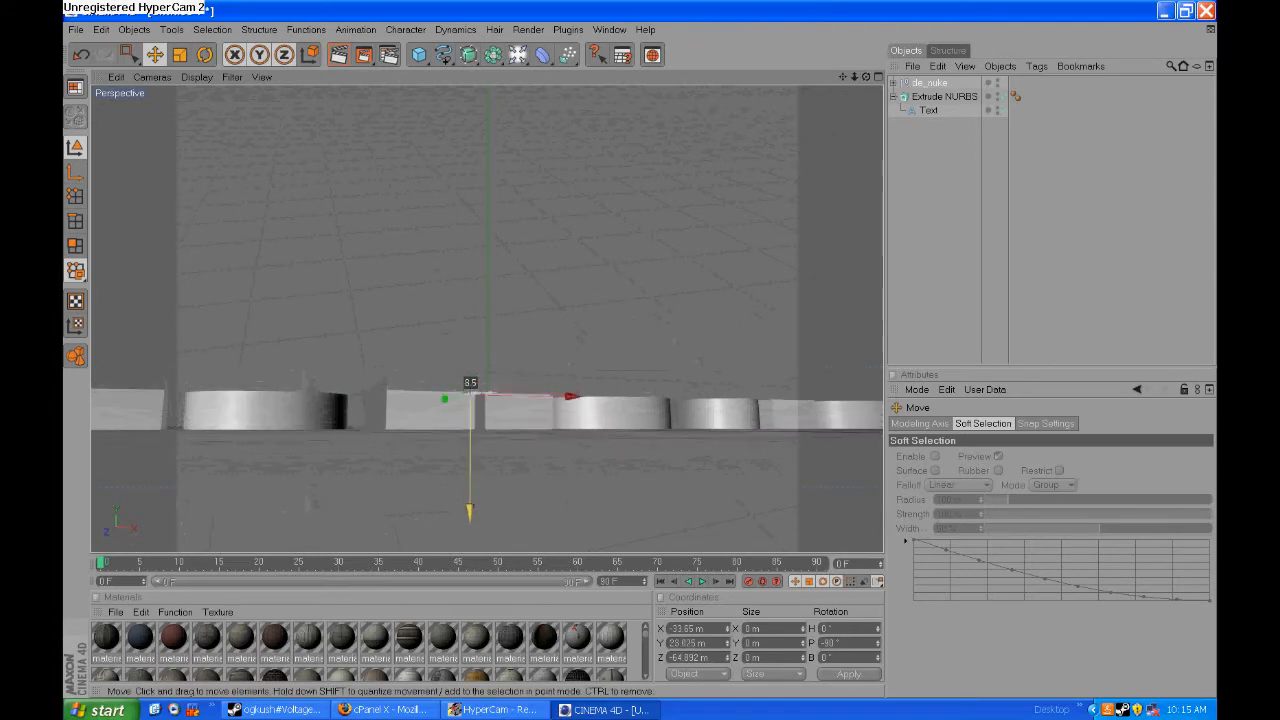
left_click_drag(470, 497, 470, 509)
- Render a preview of the lettering in the viewport, followed by one of a close-up of the de_nuke map
left_click_drag(867, 78, 874, 27)
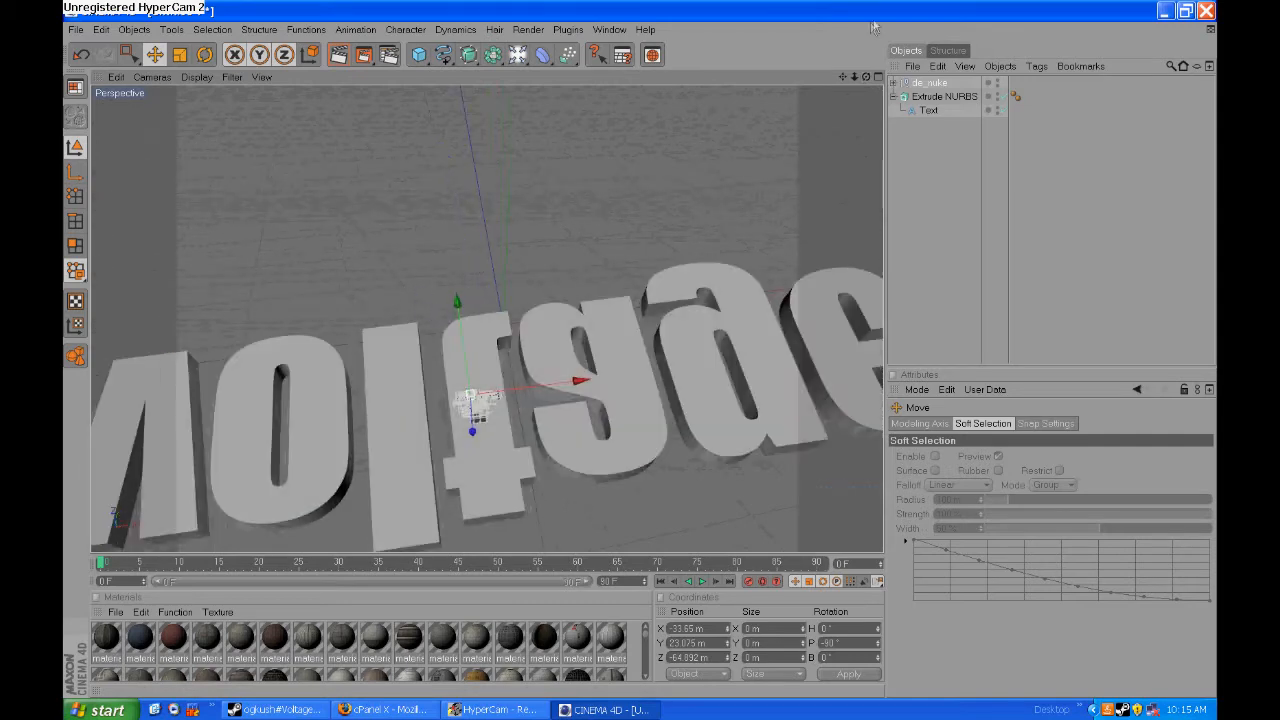
key("ctrl+r")
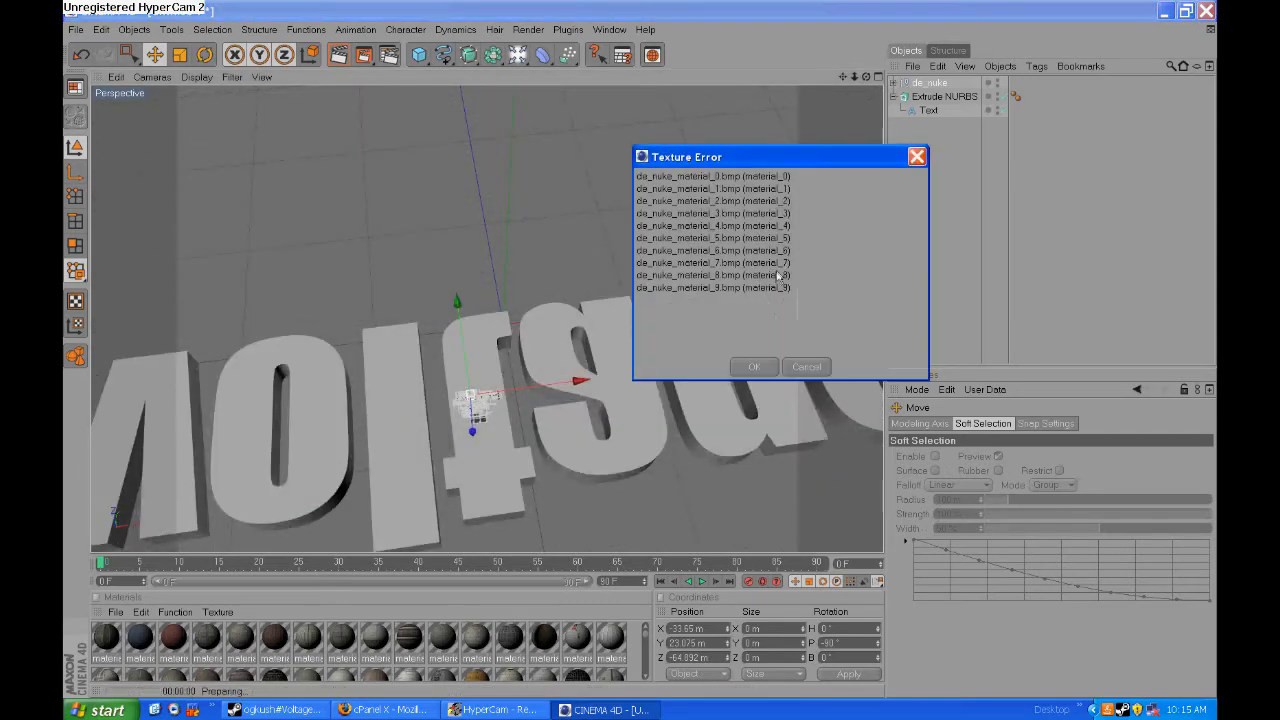
left_click(754, 367)
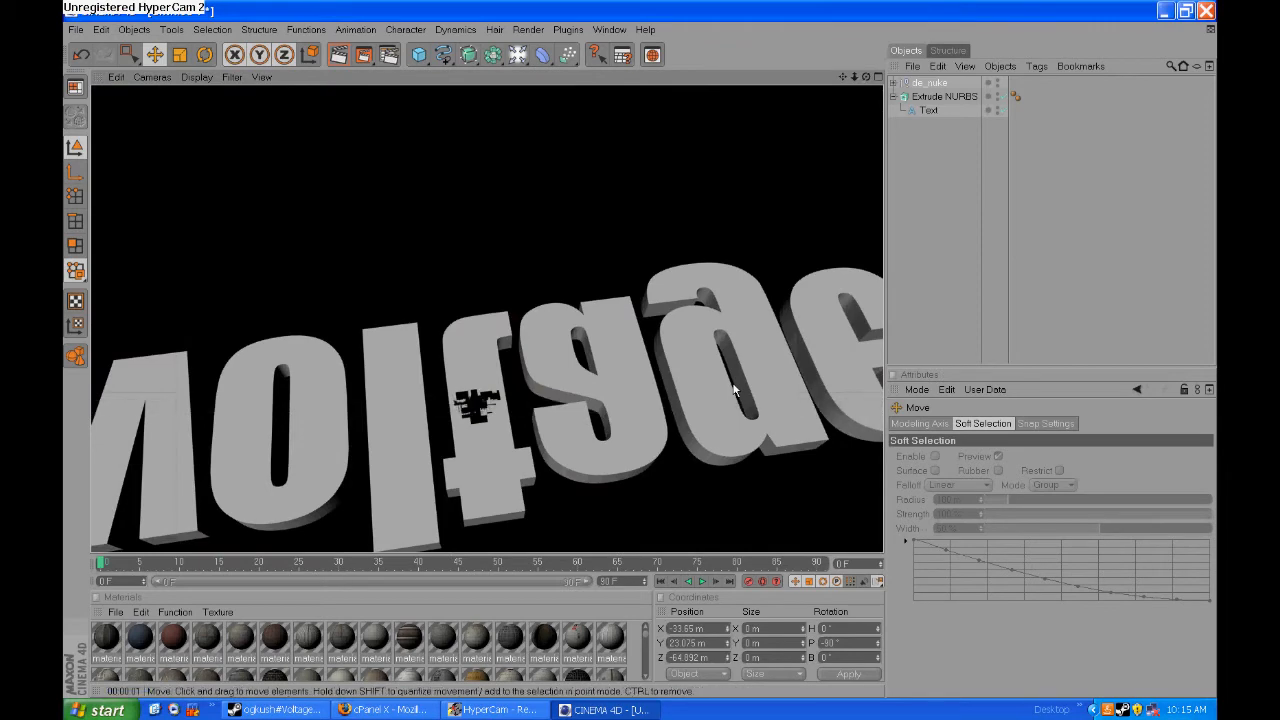
scroll(544, 430, "up", 6)
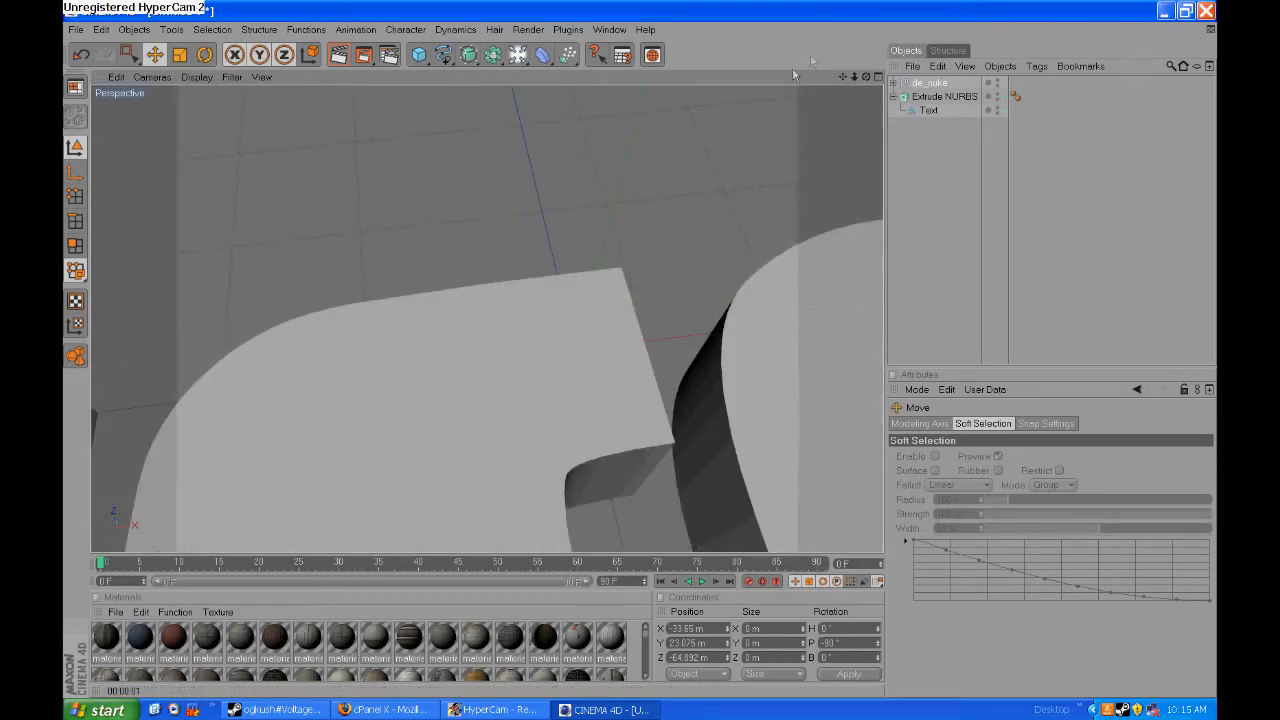
left_click_drag(842, 77, 857, 33)
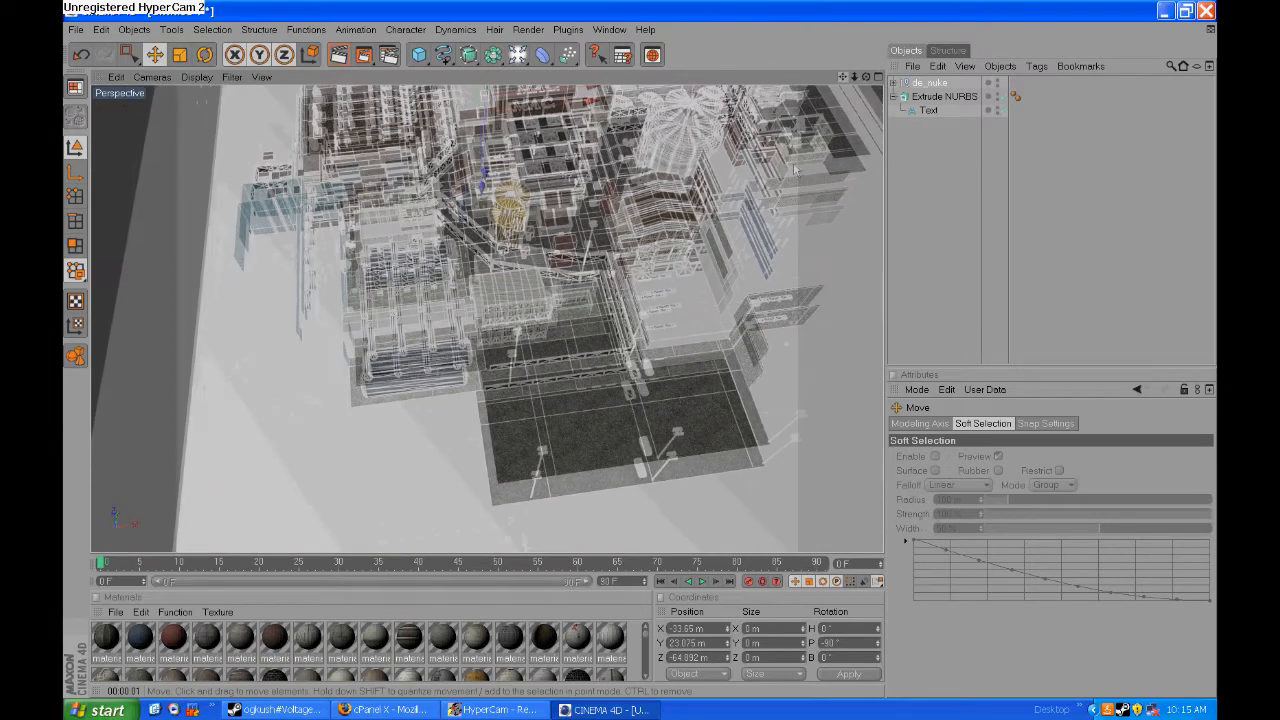
key("ctrl+r")
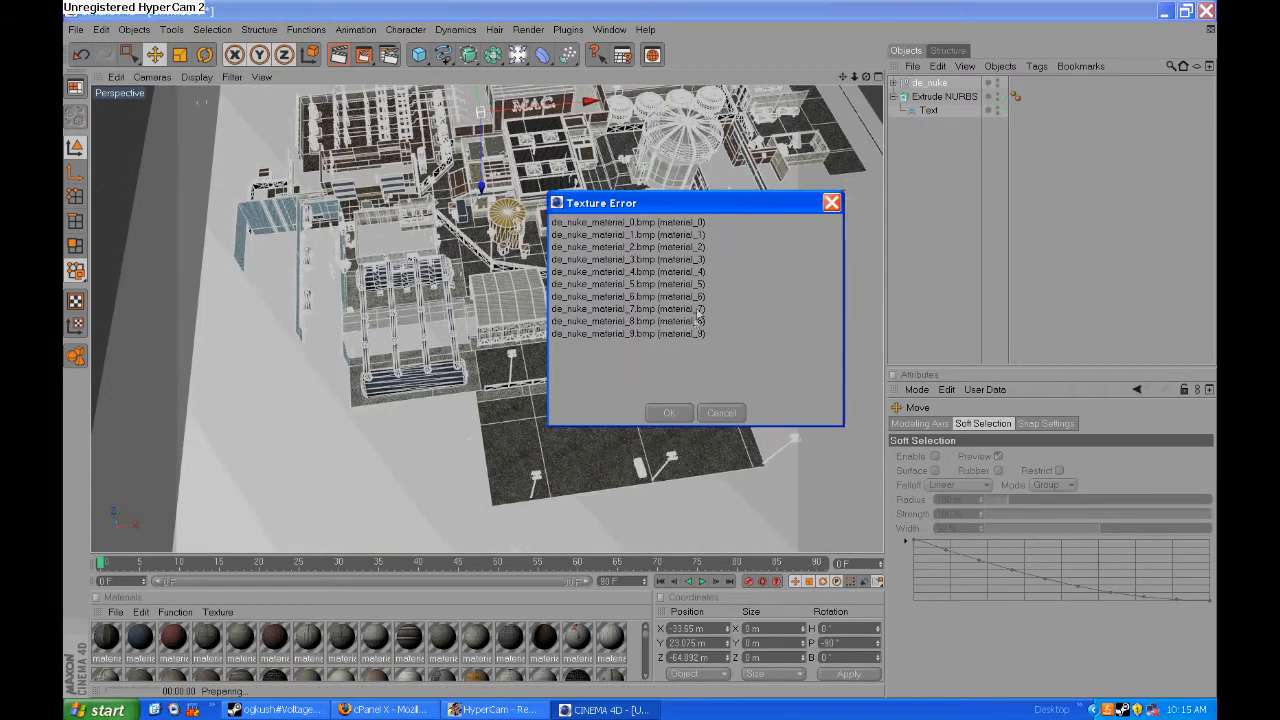
left_click(666, 414)
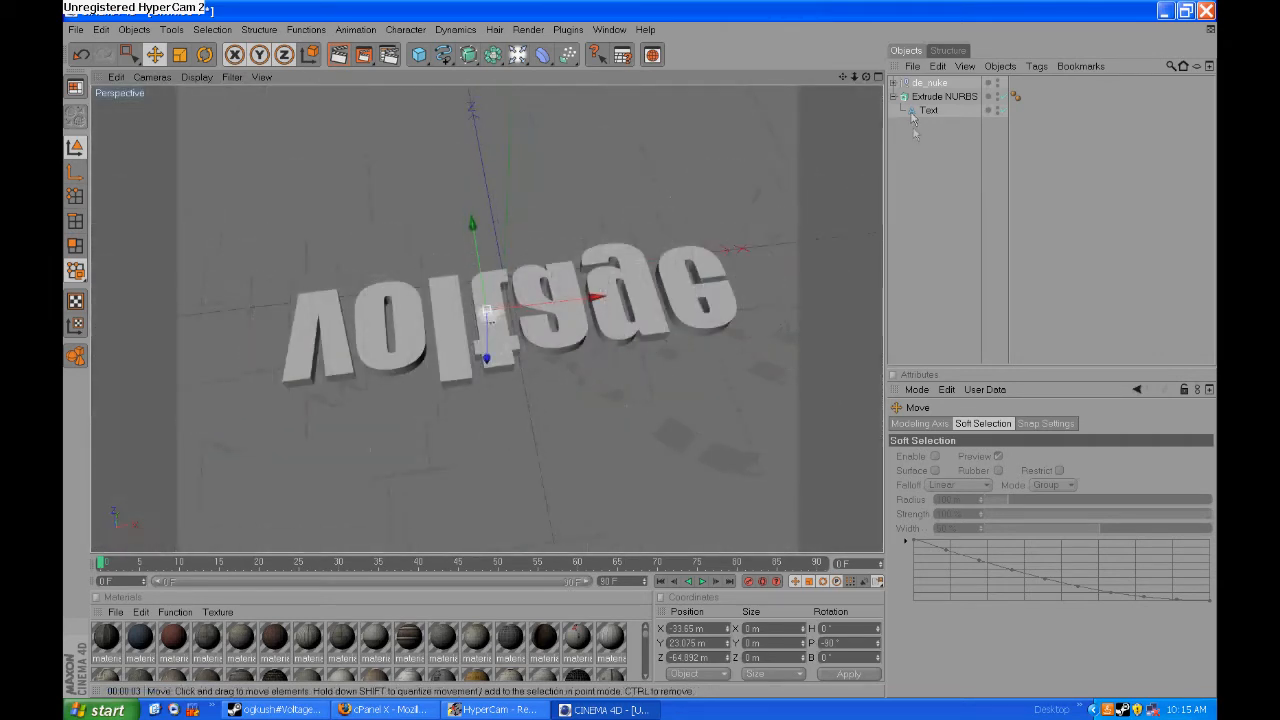
- Add a camera framing the whole voltage lettering so it reads correctly, and look through that camera
left_click(938, 96)
mouse_move(866, 78)
left_mouse_down()
mouse_move(866, 20)
mouse_move(864, 145)
mouse_move(827, 144)
mouse_move(827, 193)
left_mouse_up()
left_click_drag(866, 77, 865, 91)
left_click(134, 29)
mouse_move(145, 201)
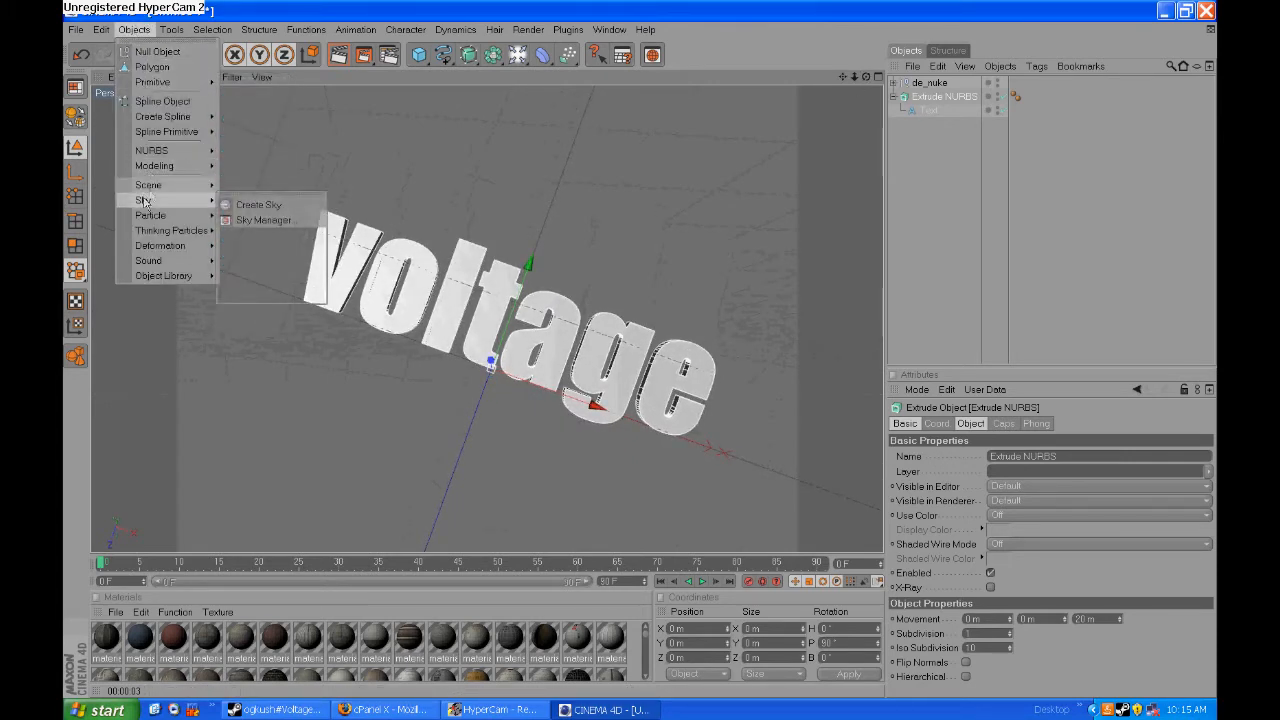
left_click(245, 188)
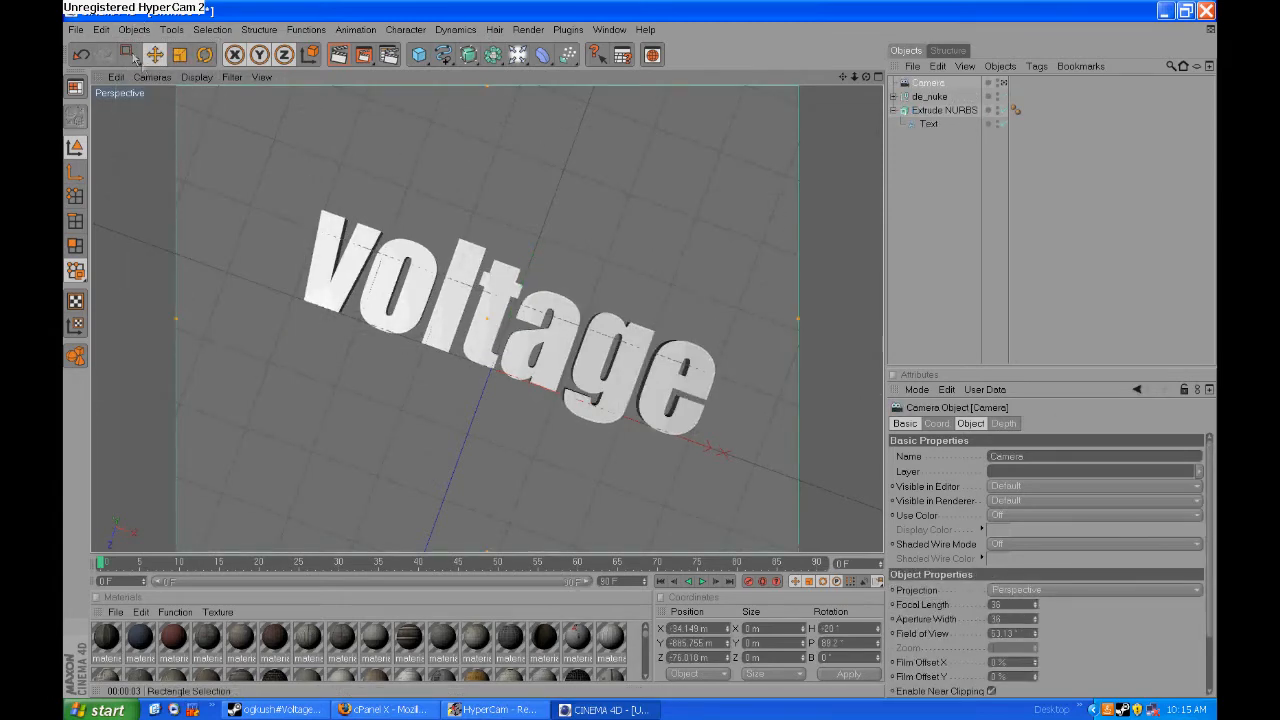
left_click(151, 77)
left_click(256, 99)
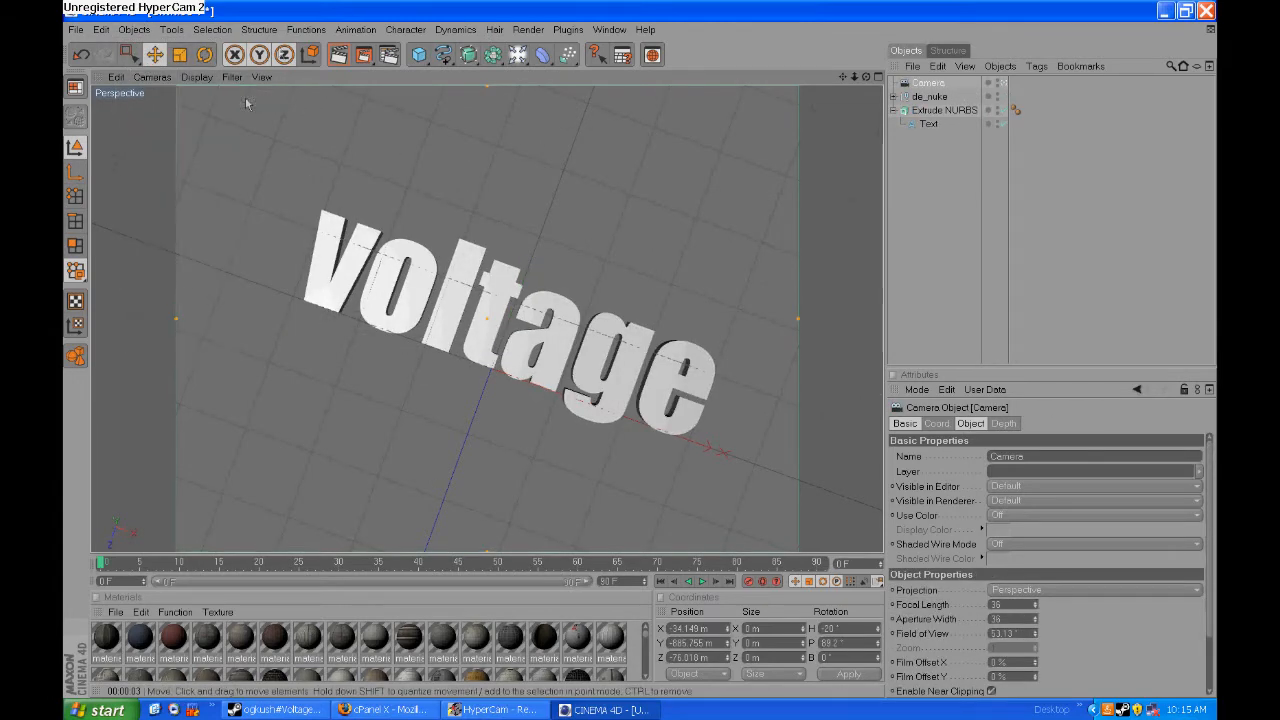
- Choose the output resolution and frame range for the render in the render settings
left_click(528, 29)
left_click(564, 170)
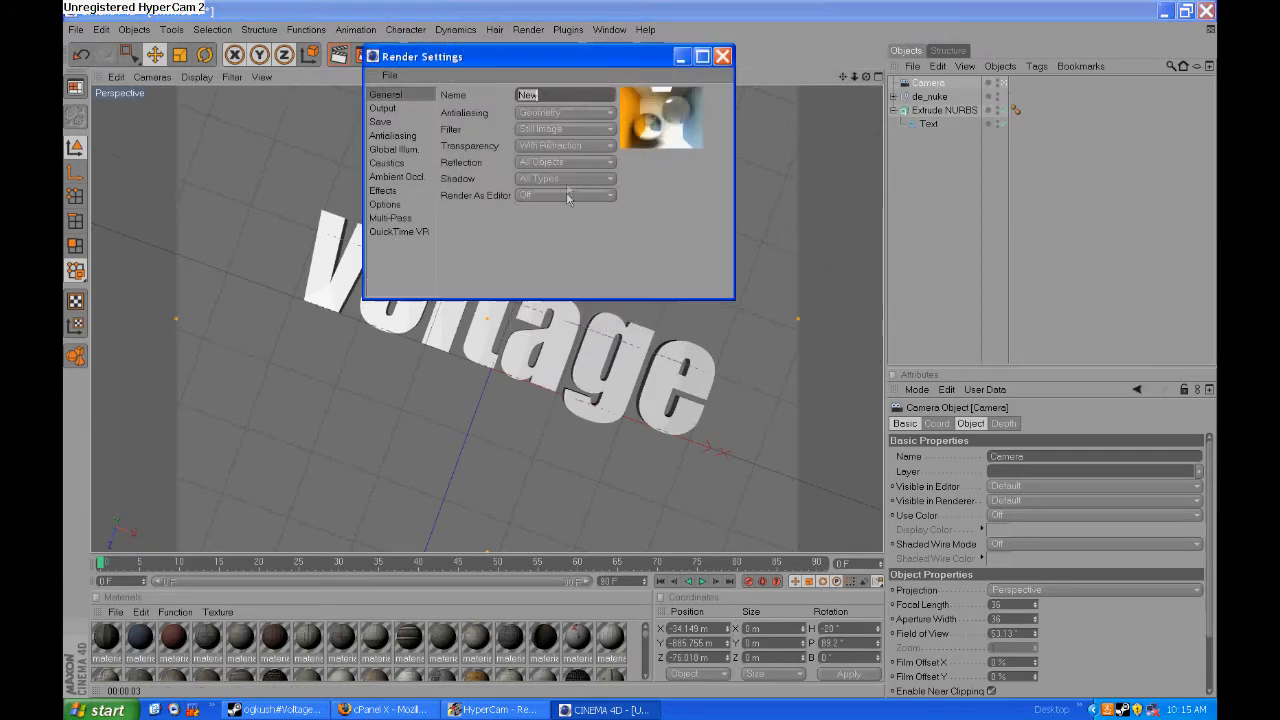
left_click(382, 108)
left_click(553, 93)
left_click(538, 300)
left_click(527, 143)
left_click(518, 186)
- Set the render to save as AVI Movie Big with Name000 naming, in a Desktop file called 3d_awesome
left_click(380, 121)
left_click(553, 126)
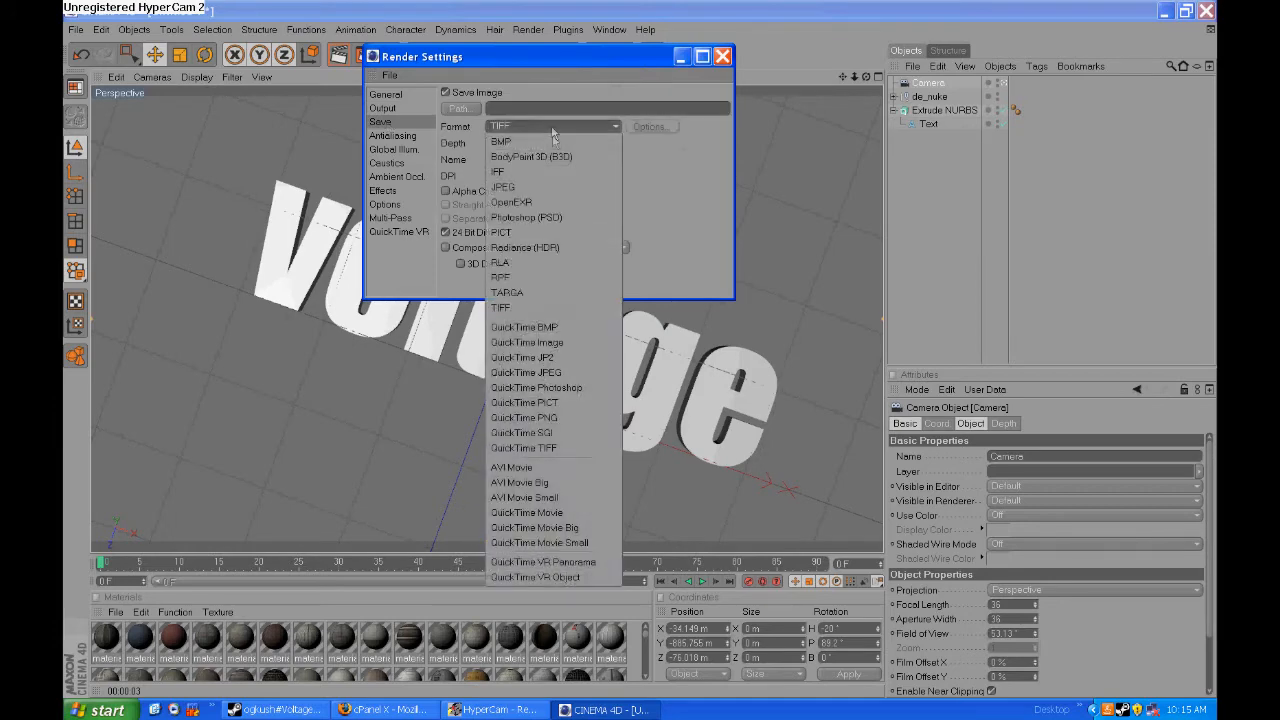
left_click(519, 482)
left_click(525, 159)
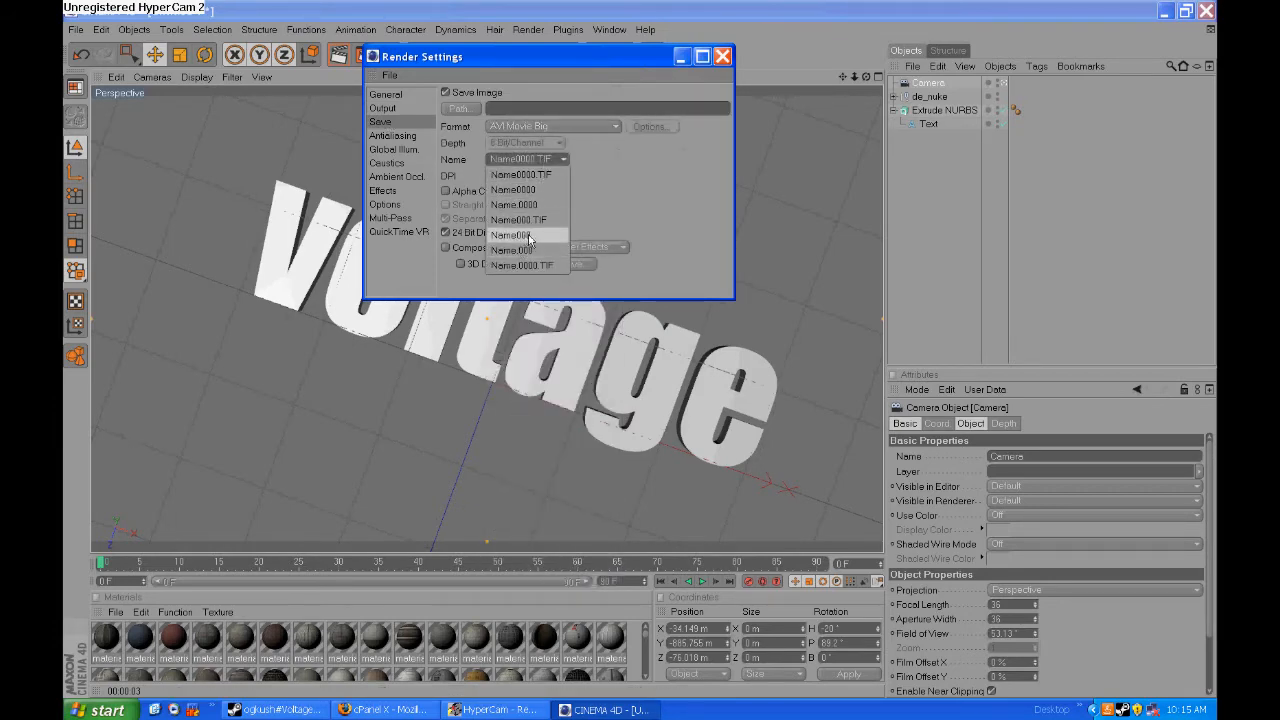
left_click(529, 238)
left_click(460, 107)
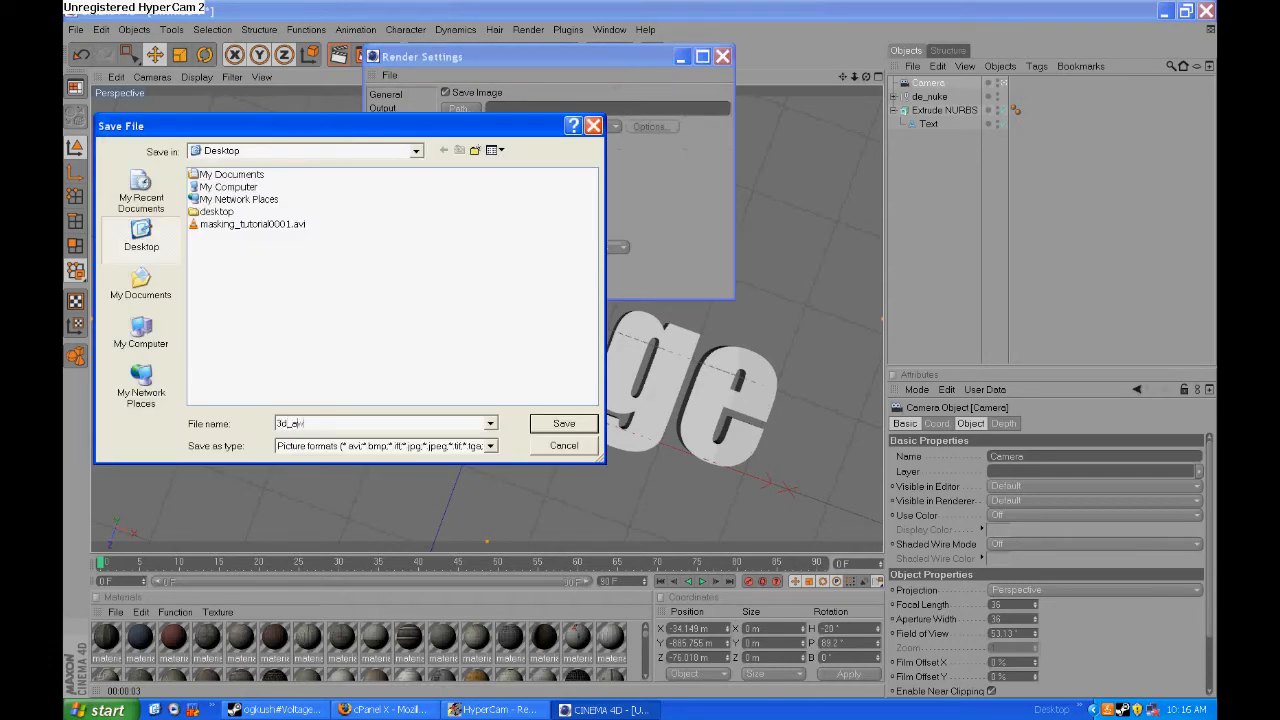
type("3d_awesome")
key("Return")
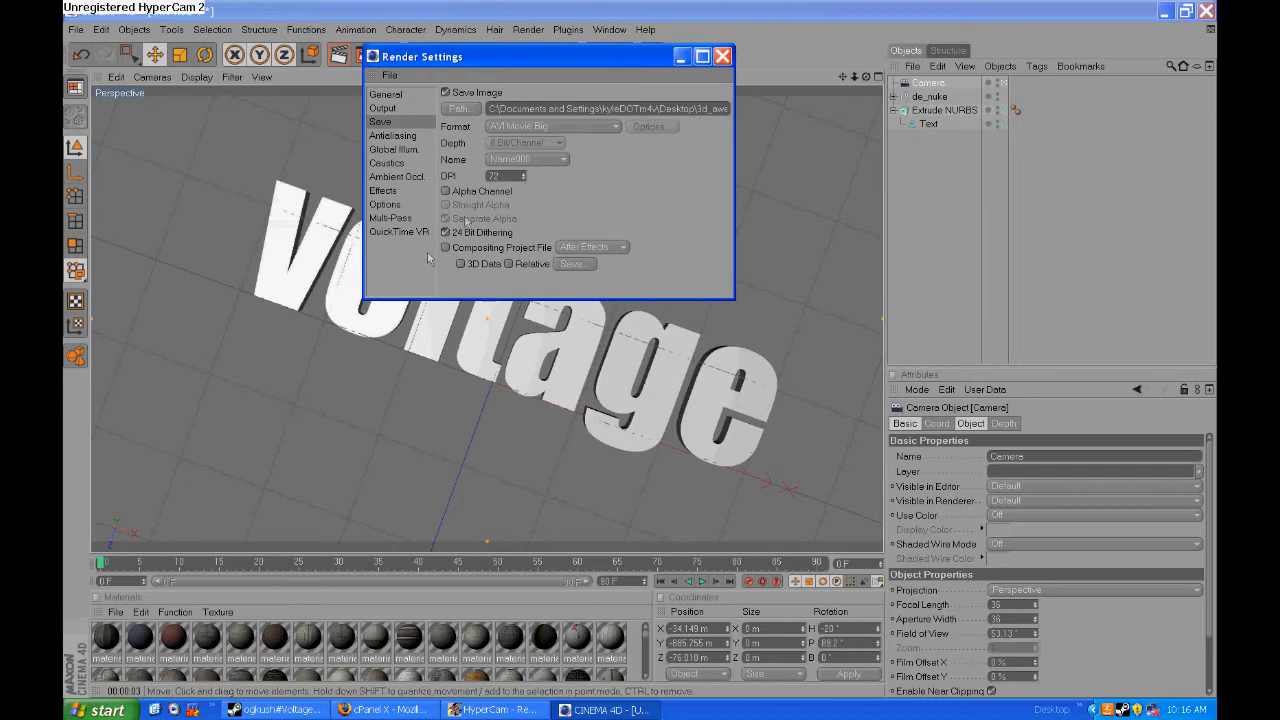
- Set the render antialiasing to Best and close the render settings
left_click(394, 135)
left_click(530, 93)
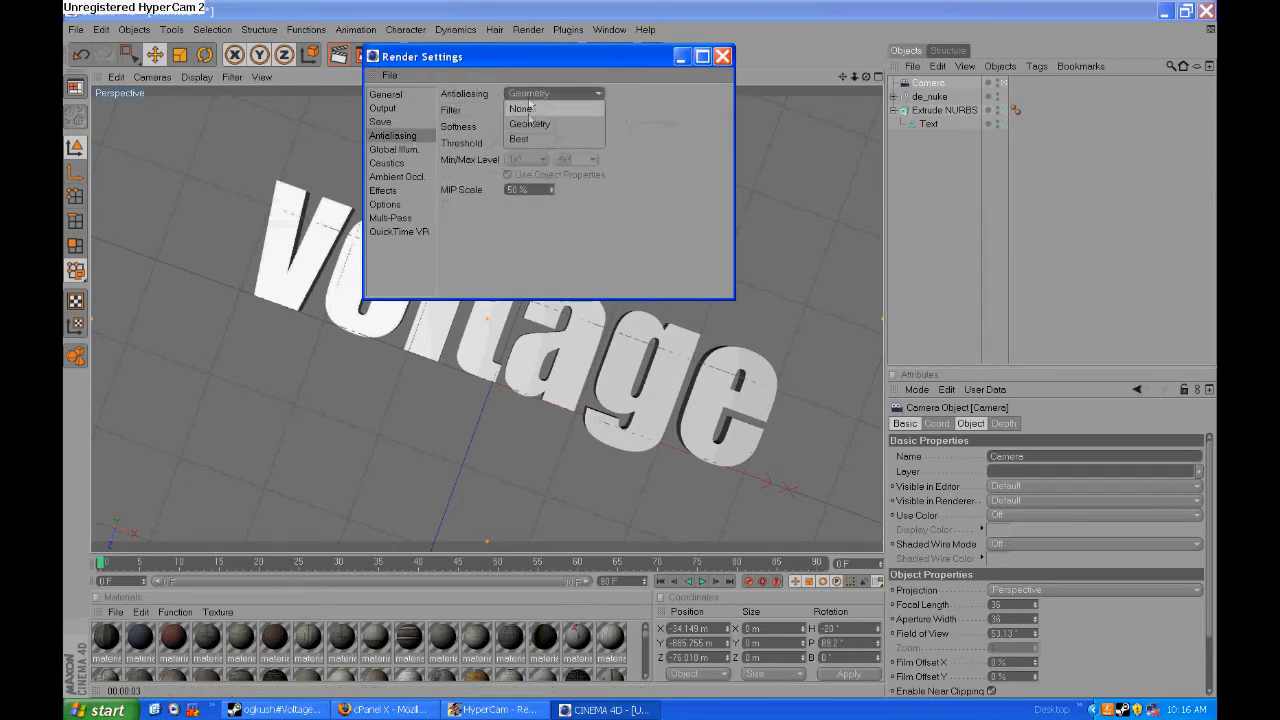
left_click(530, 139)
left_click(722, 56)
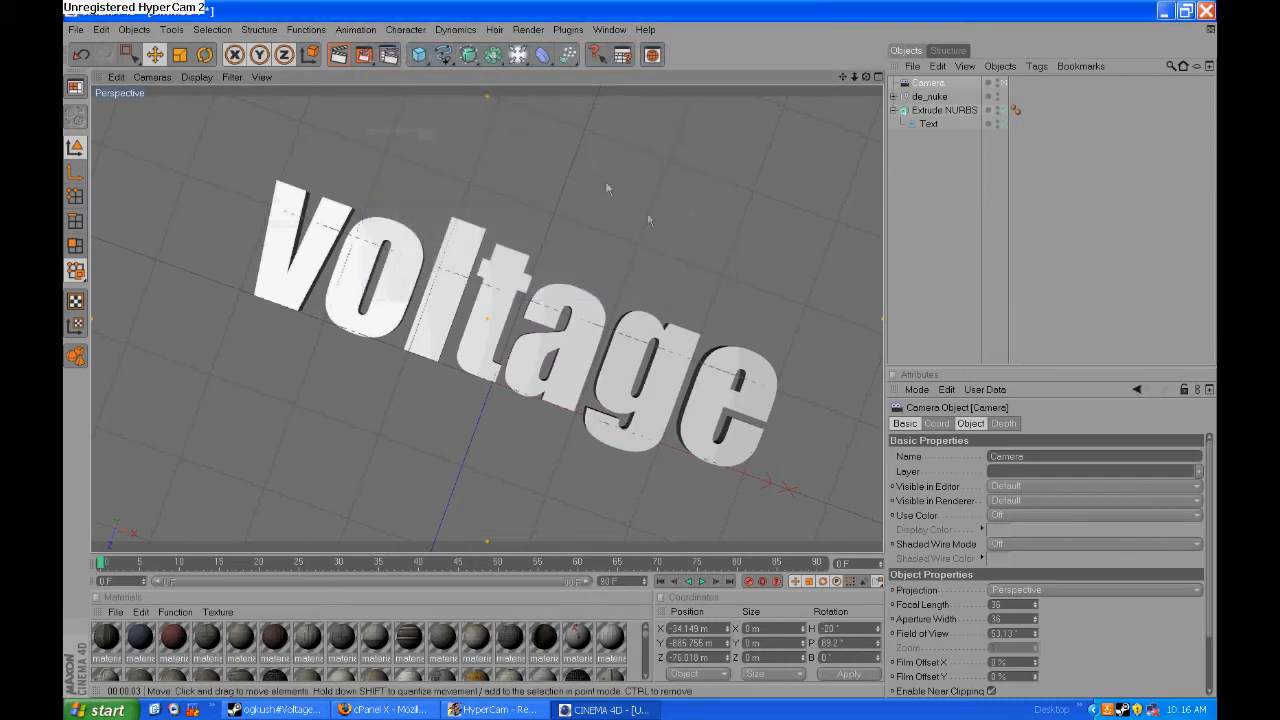
- Keyframe the camera's starting coordinates at frame 0, and key a slanted view from beneath the lettering at frame 23
left_click(938, 86)
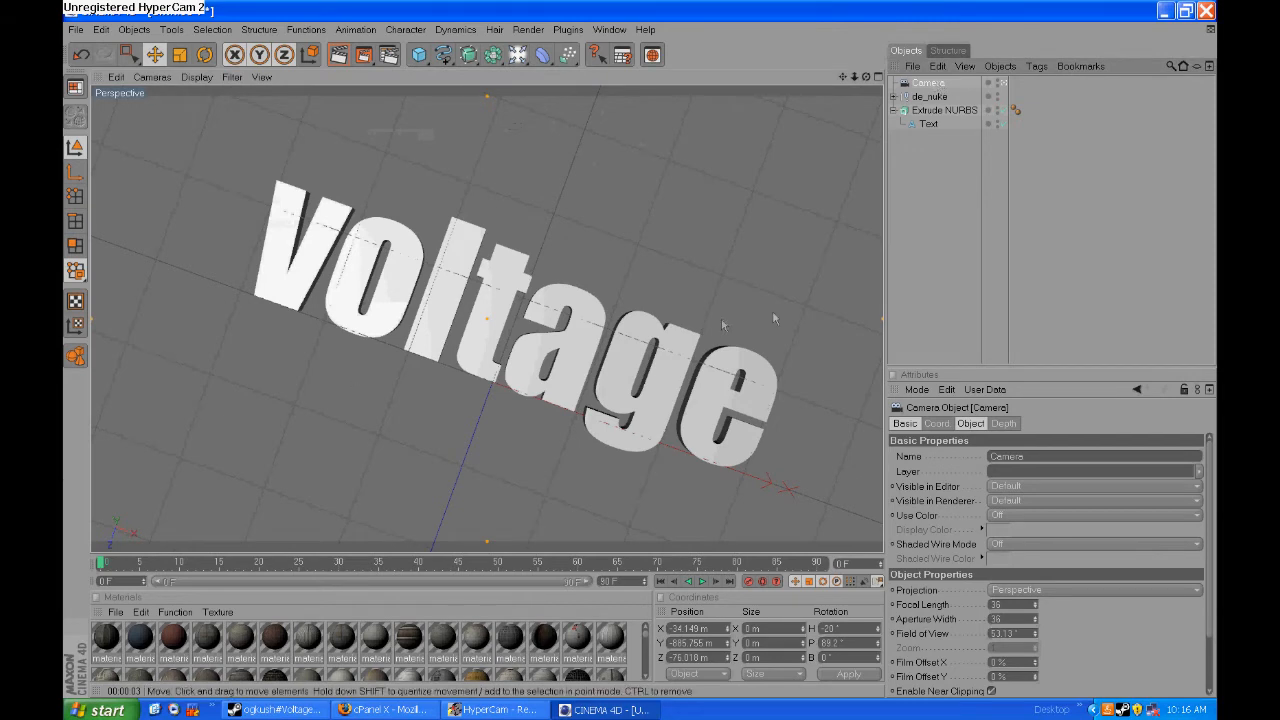
left_click(937, 424)
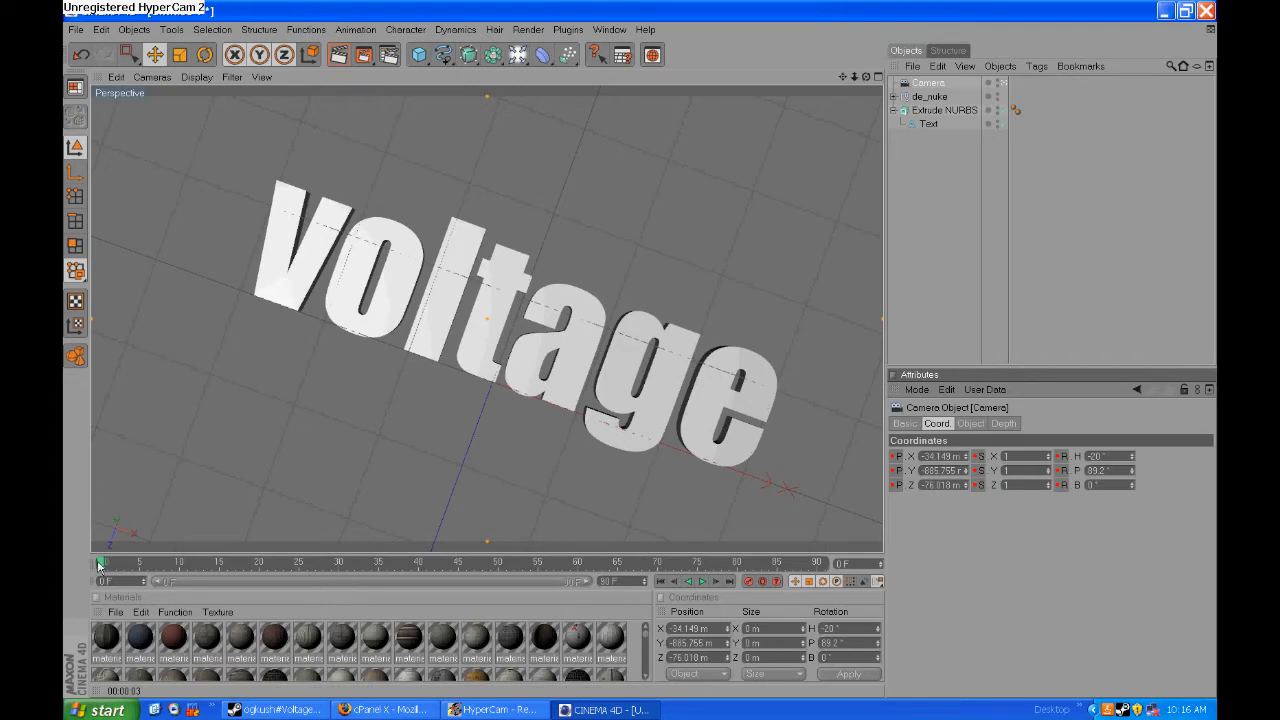
left_click_drag(99, 565, 143, 566)
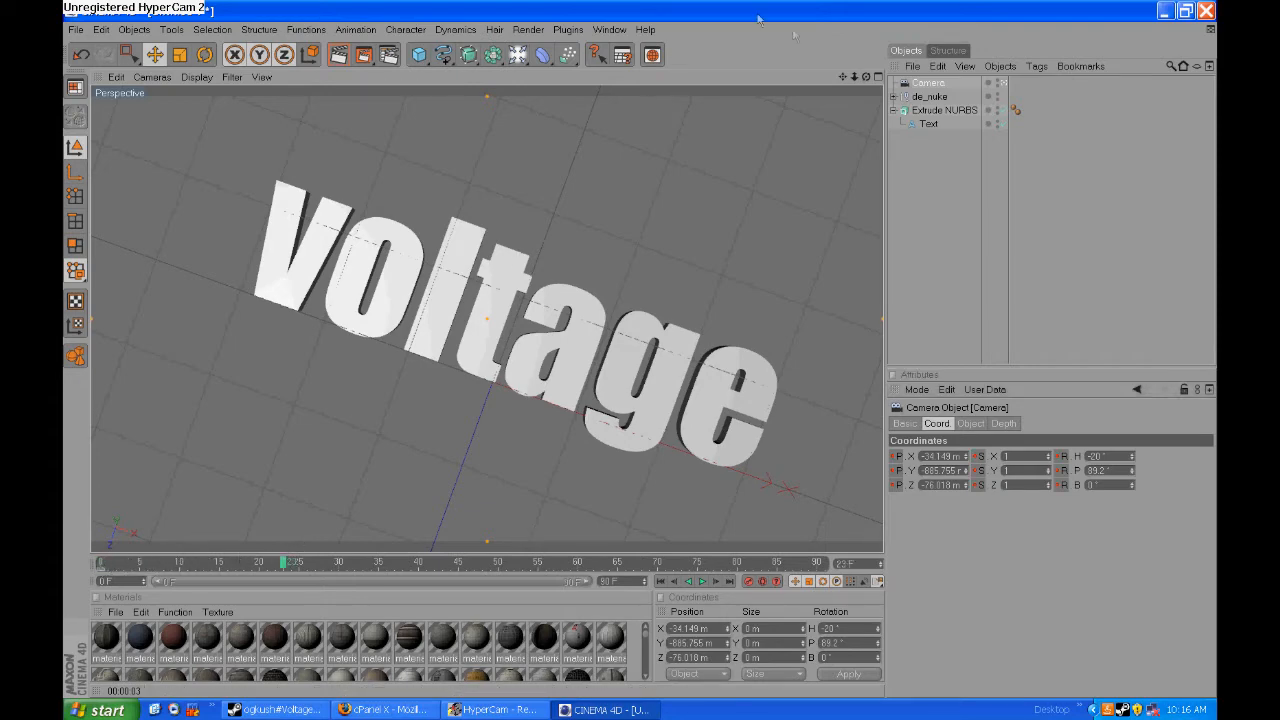
left_click_drag(854, 77, 886, 71)
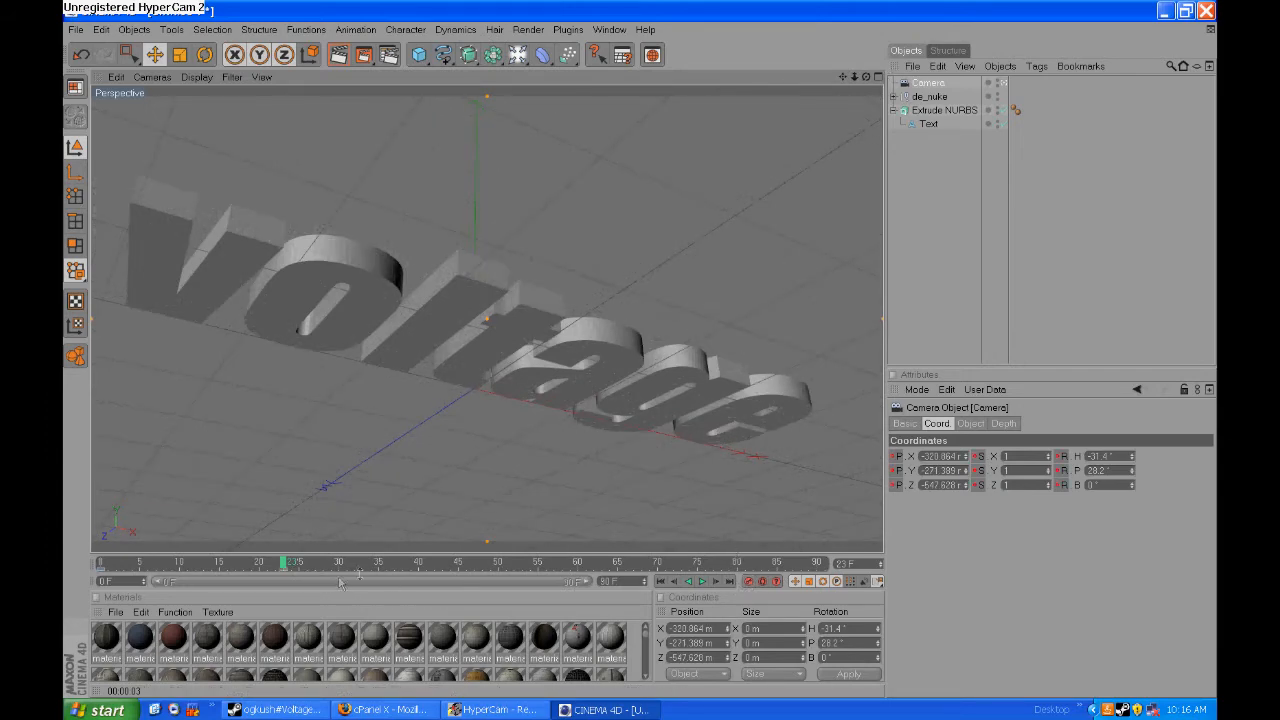
- At frame 31, key the camera high above the lettering, looking steeply down with the map on the letter t centred
left_click_drag(284, 568, 321, 545)
left_click_drag(843, 78, 843, 350)
left_click_drag(866, 78, 812, 266)
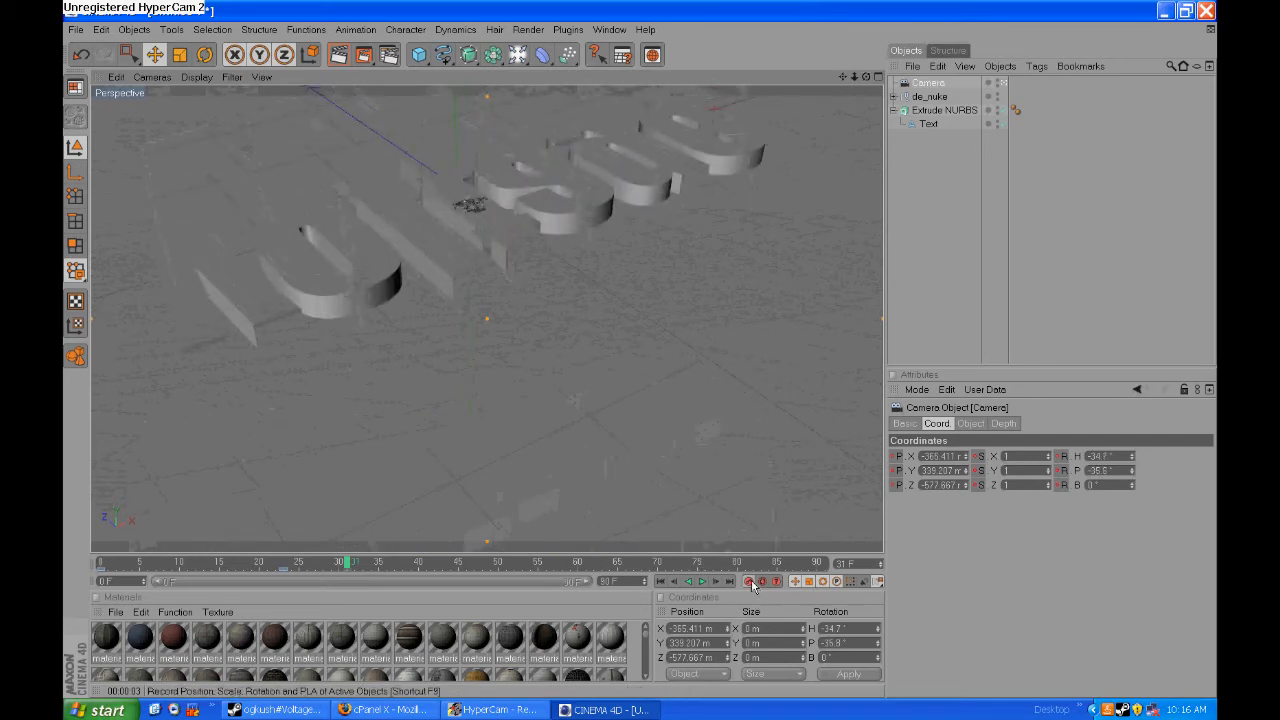
left_click_drag(840, 82, 845, 245)
left_click_drag(866, 77, 838, 144)
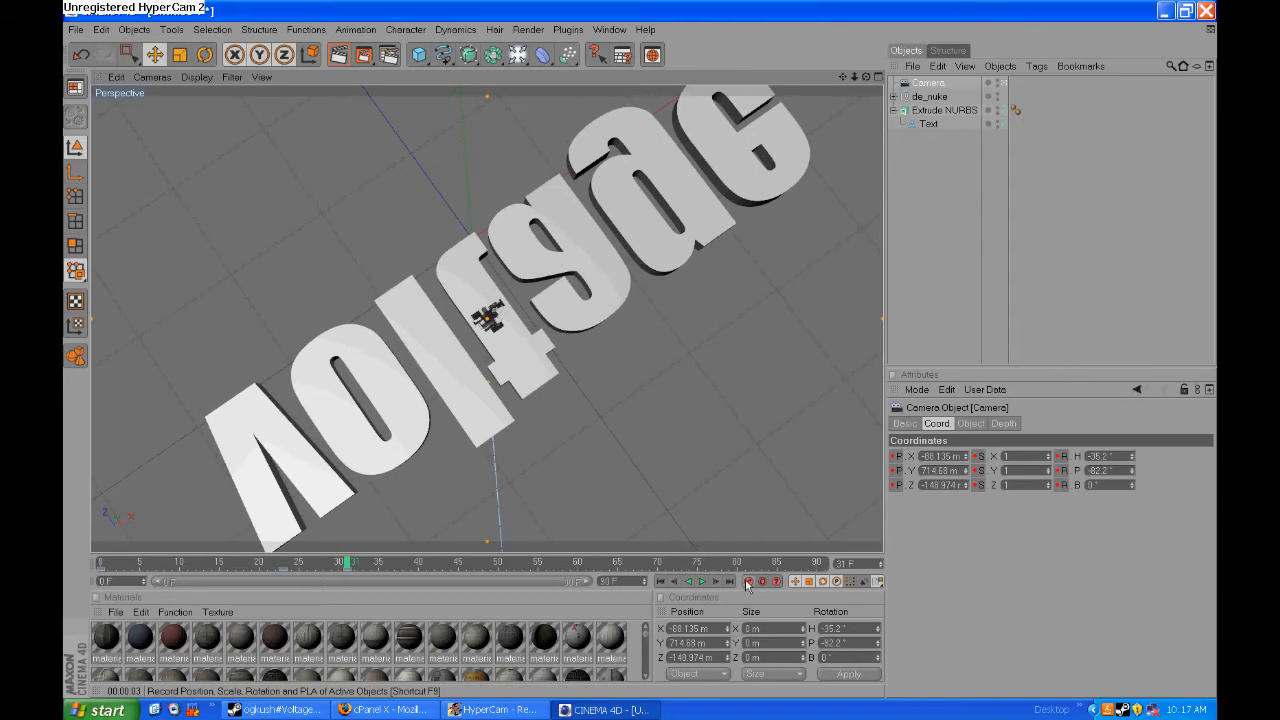
- At frame 45, key the camera close above the map's yellow silo, at about X -32.9, Y 24.76, Z -71.12 m
left_click_drag(349, 569, 416, 568)
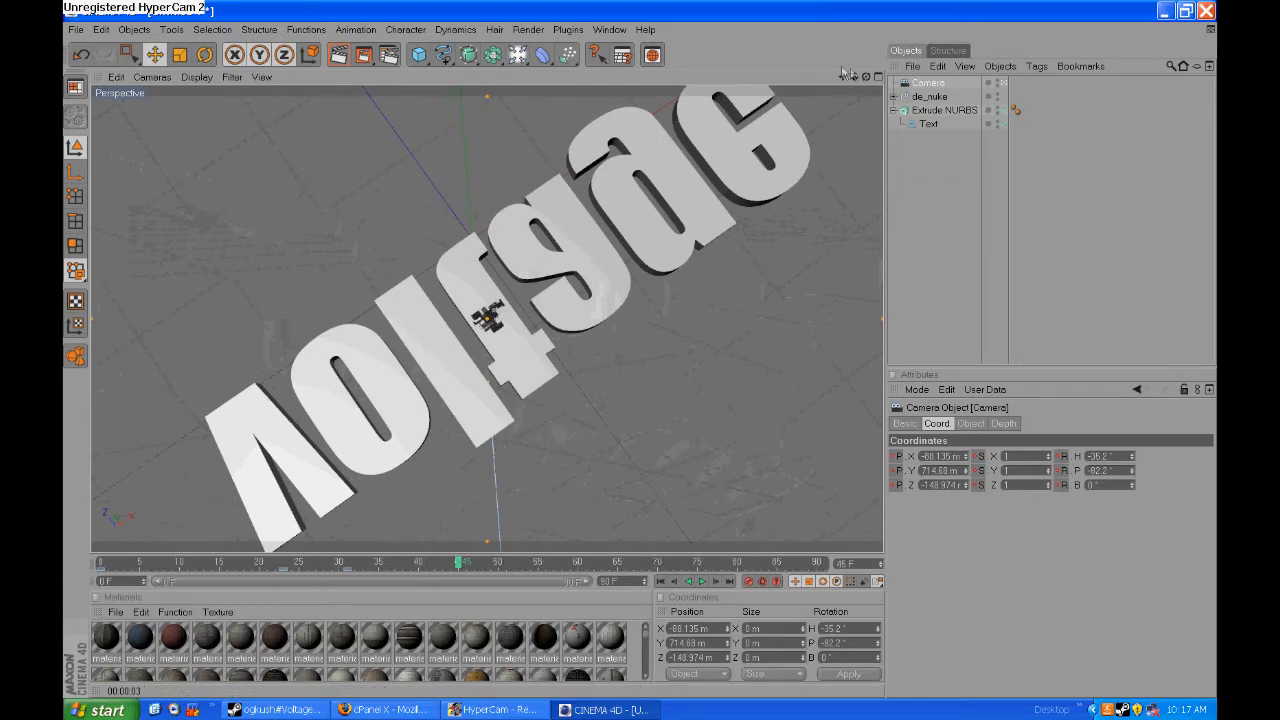
left_click_drag(854, 77, 952, 77)
left_click_drag(843, 77, 797, 261)
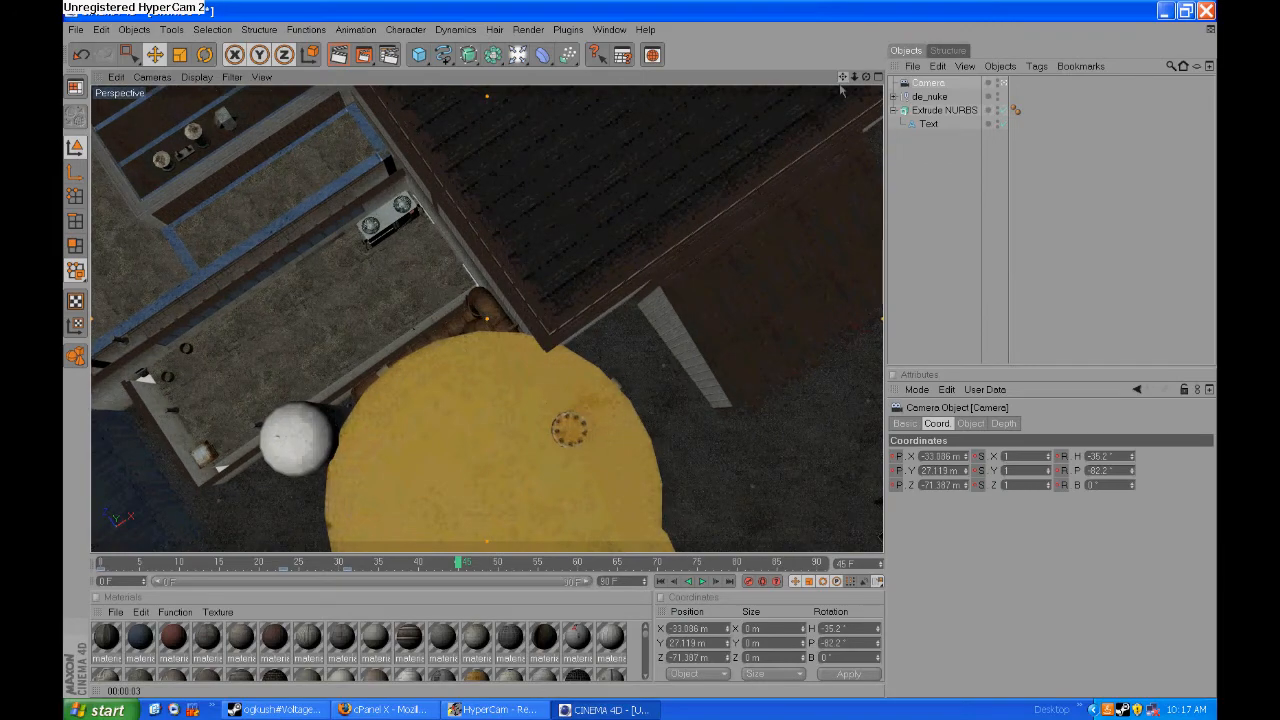
mouse_move(856, 79)
left_mouse_down()
mouse_move(888, 79)
mouse_move(876, 79)
left_mouse_up()
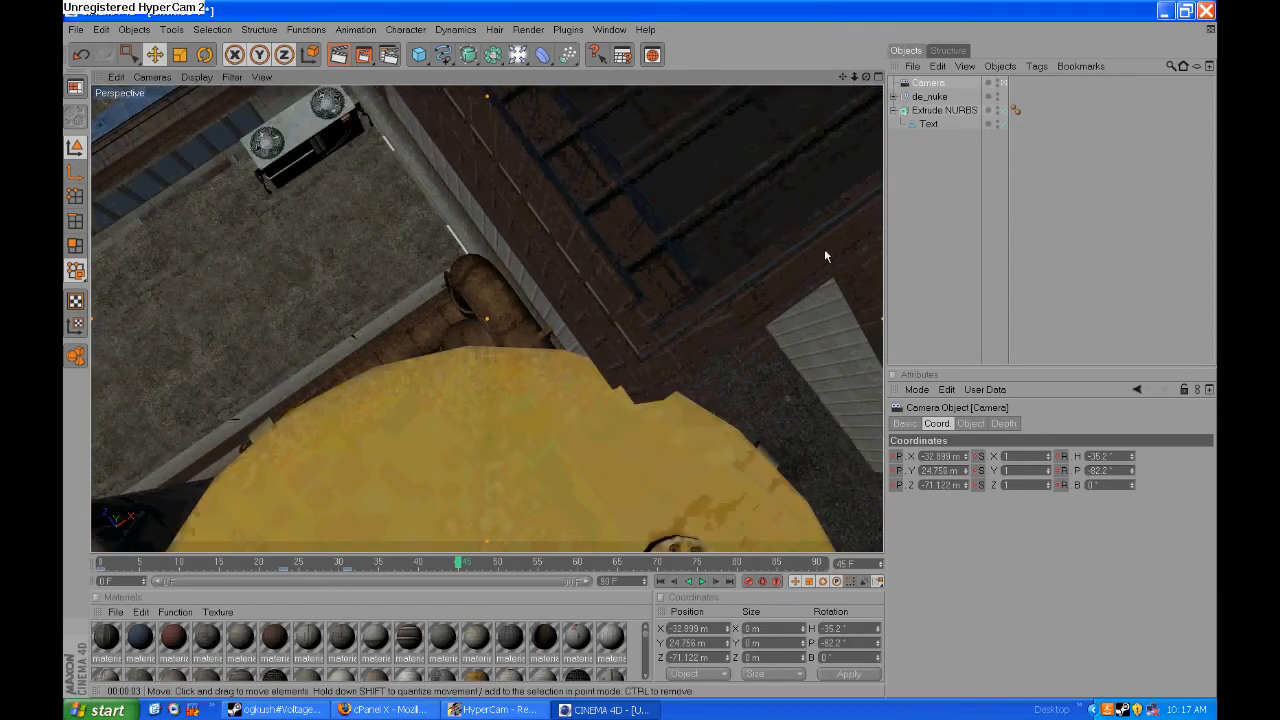
- Rewind the timeline and play the camera animation to check its moves
left_click_drag(459, 570, 280, 577)
left_click(703, 581)
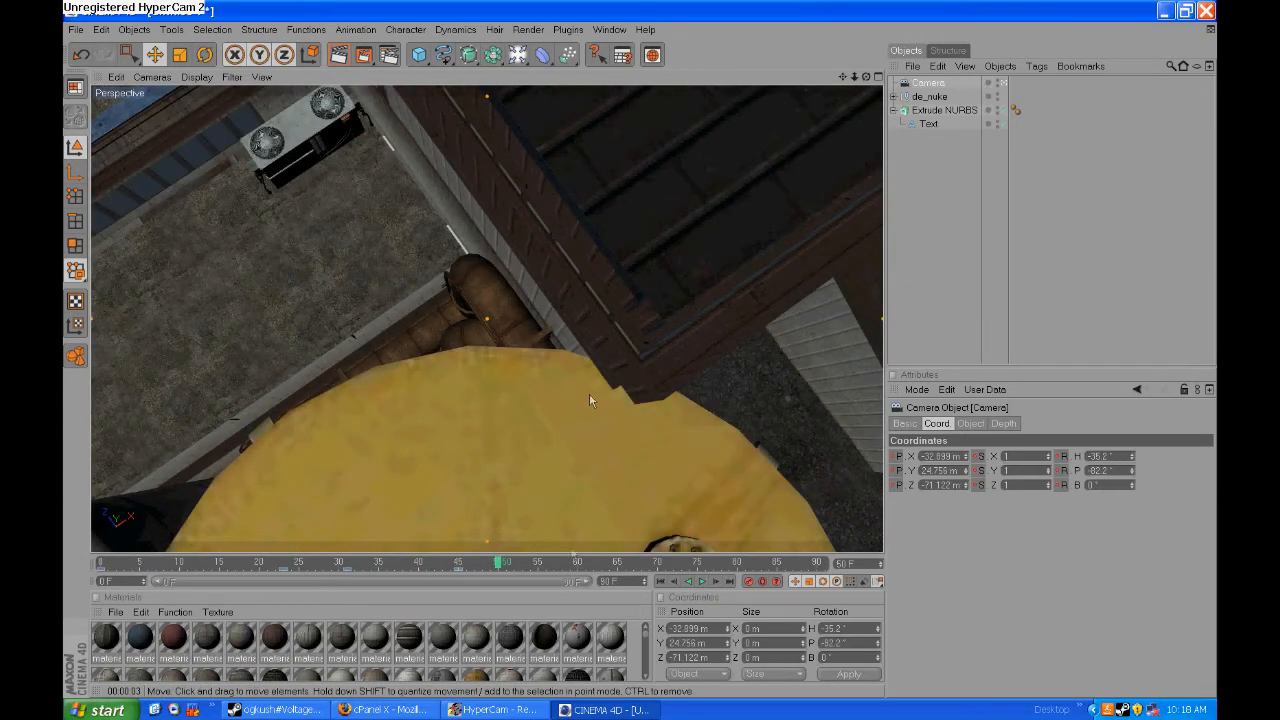
- At frame 45, turn the camera's heading to -93.6°, move it to about X -33.1, Y 25.2, Z -70.8 m, and replay the animation from frame 0
left_click_drag(456, 566, 460, 564)
left_click_drag(867, 77, 950, 77)
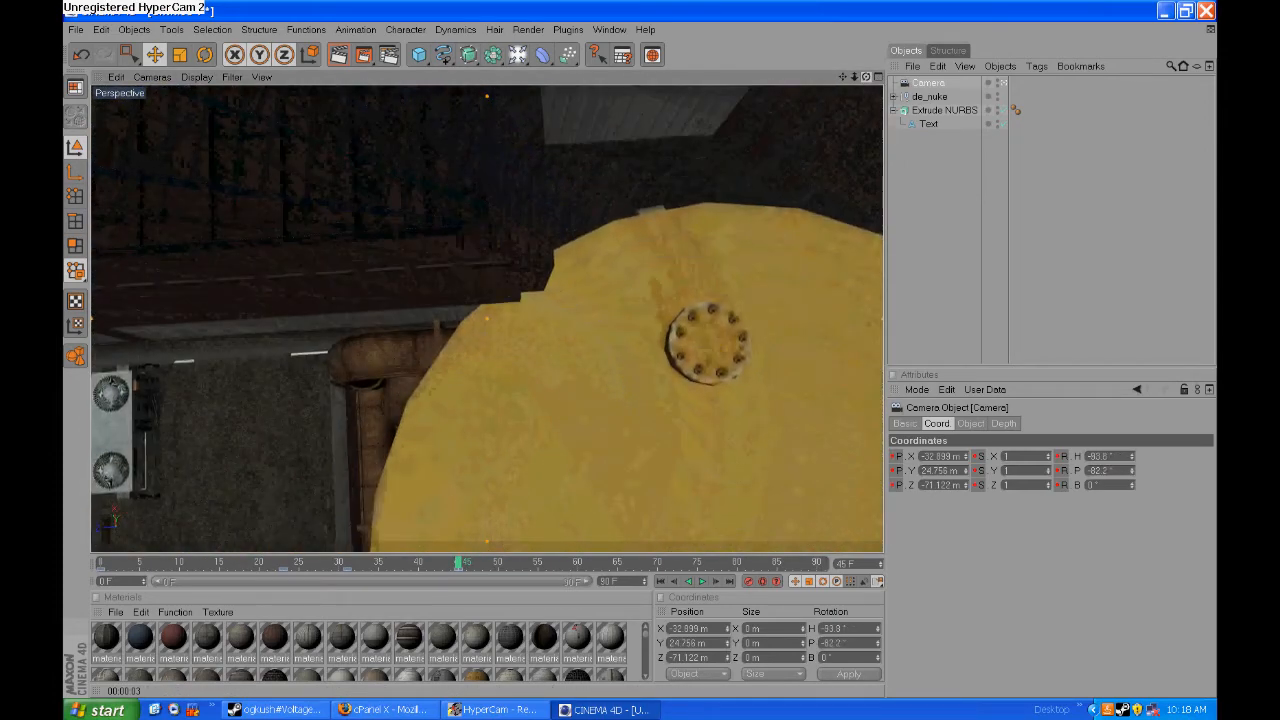
left_click_drag(842, 77, 858, 110)
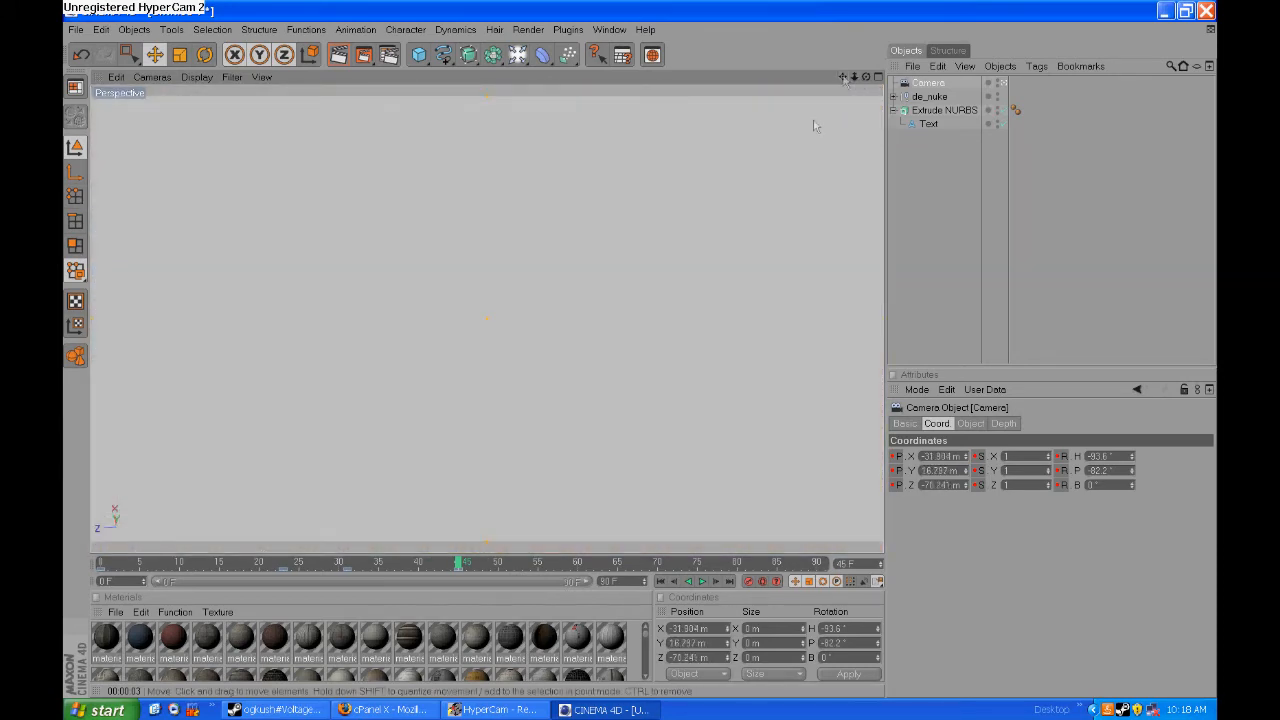
scroll(771, 193, "down", 1)
scroll(732, 253, "up", 1)
scroll(756, 212, "down", 1)
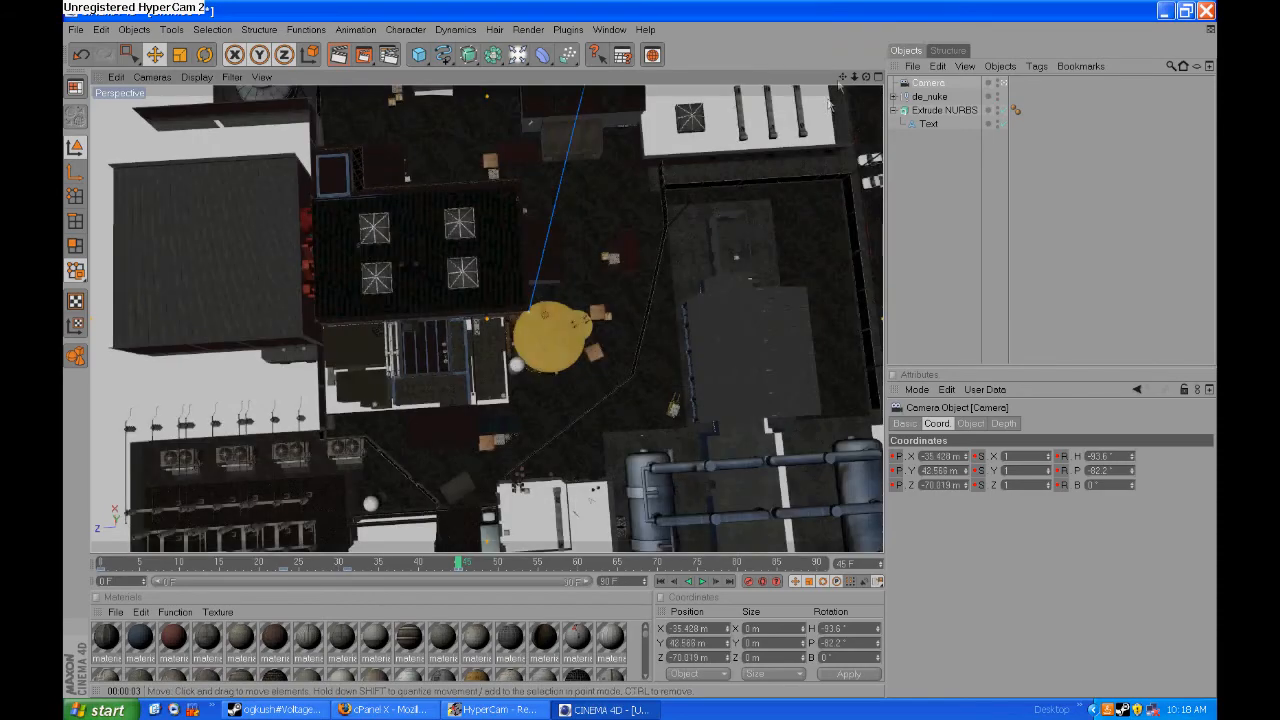
left_click_drag(855, 82, 858, 131)
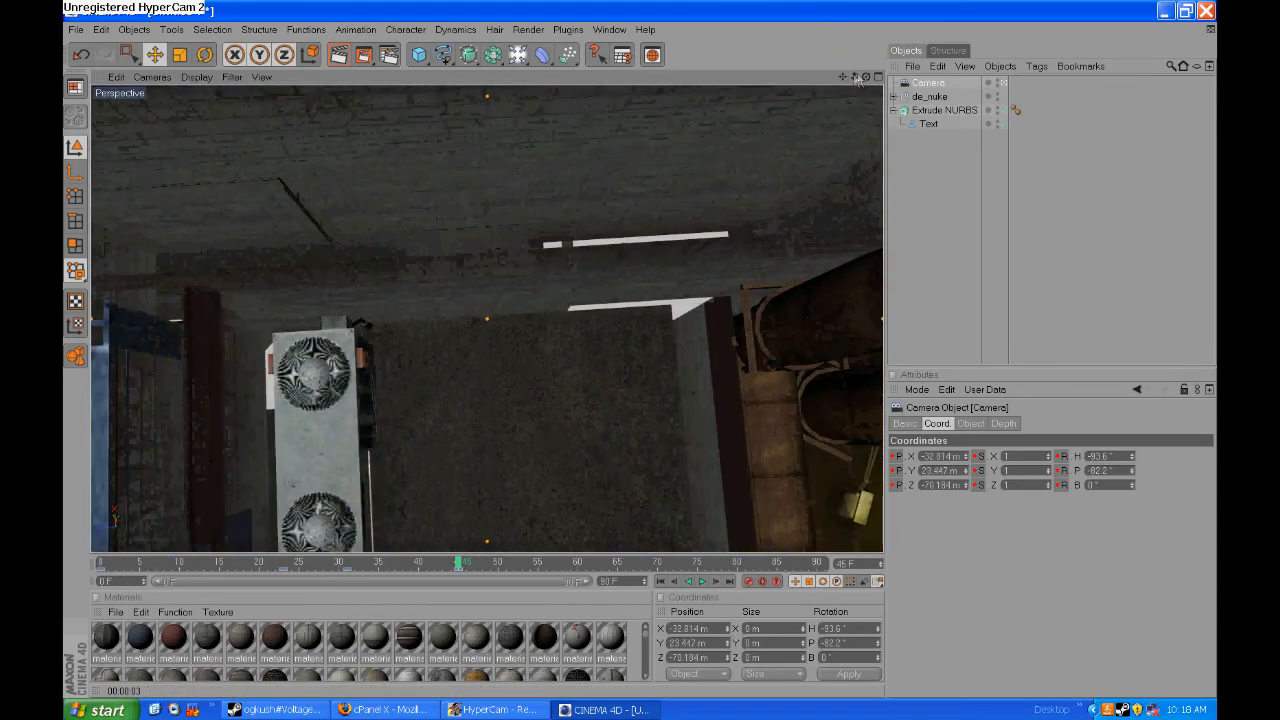
left_click_drag(845, 79, 755, 117)
left_click_drag(854, 79, 822, 80)
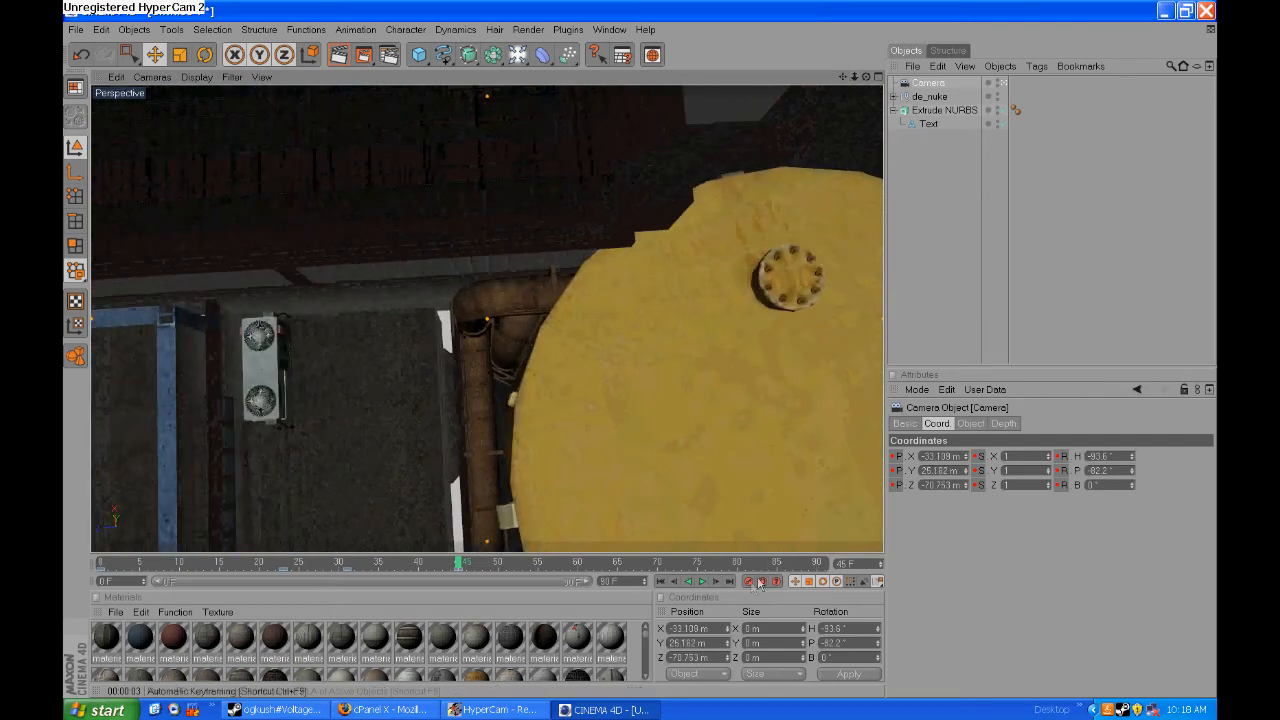
left_click_drag(457, 563, 100, 564)
left_click(702, 581)
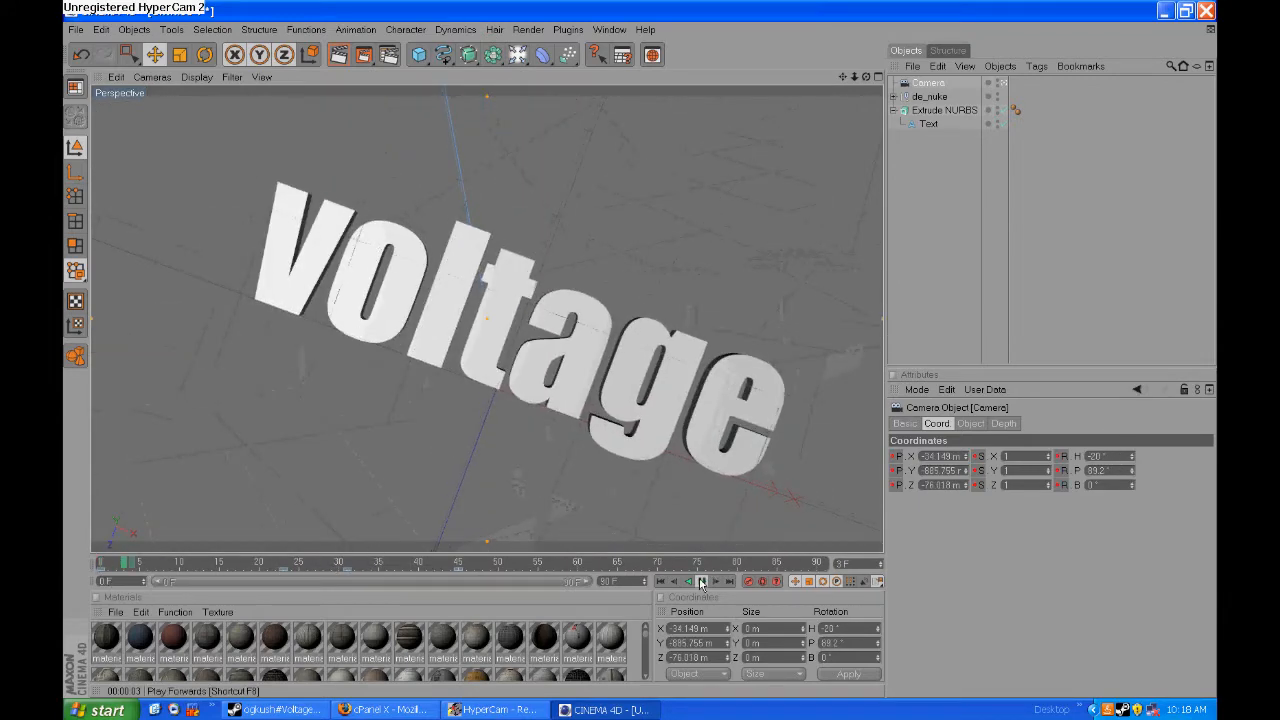
- Create a new material and set its color to black, RGB 0, 0, 0
left_click(116, 612)
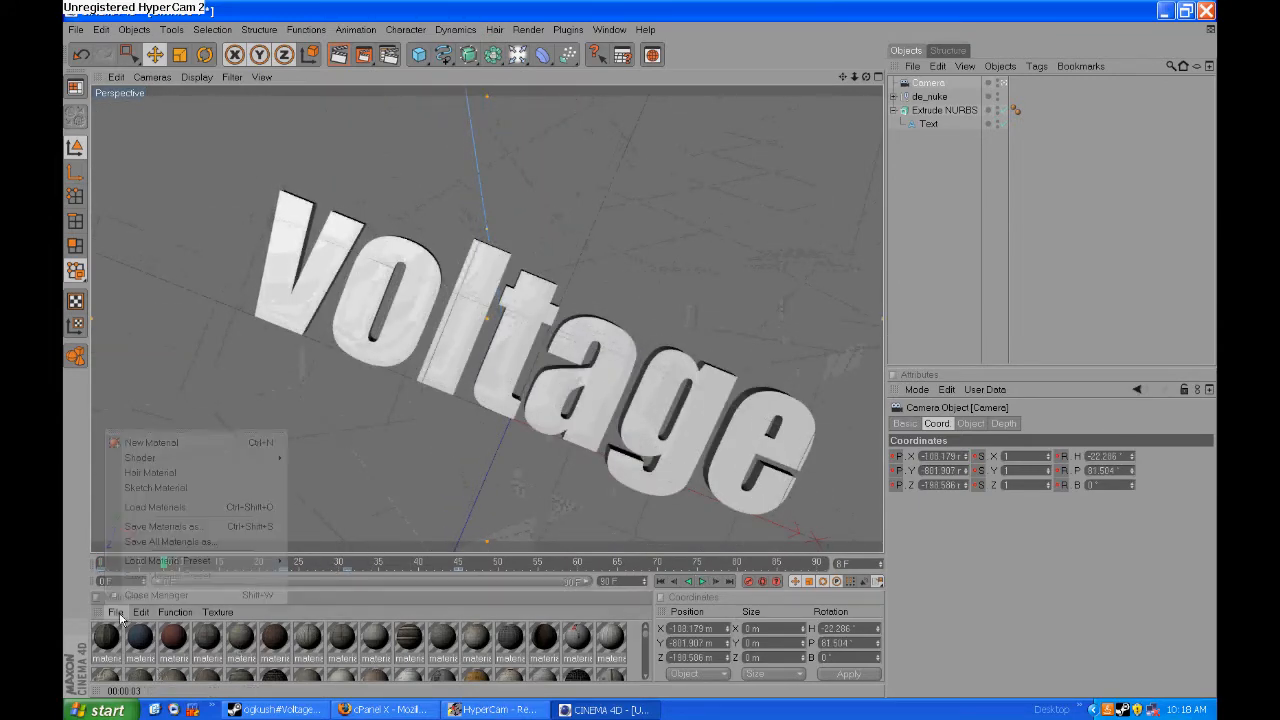
left_click(158, 440)
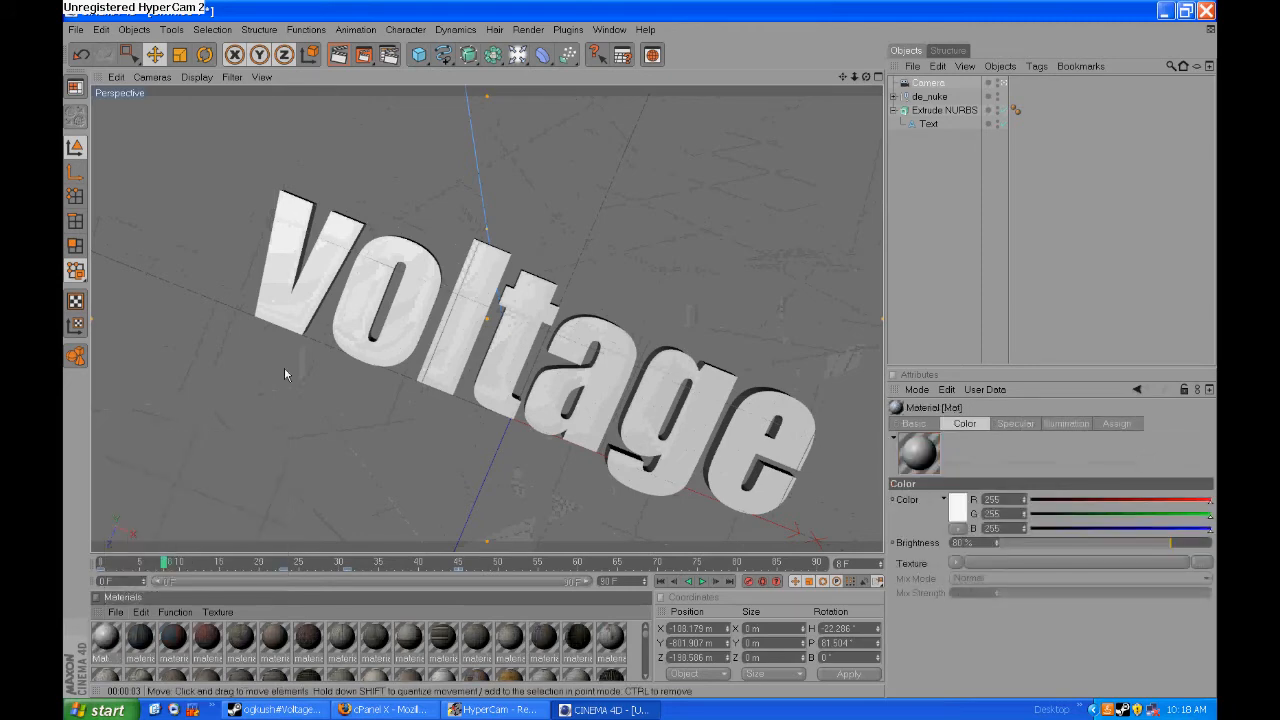
double_click(103, 634)
left_click(442, 150)
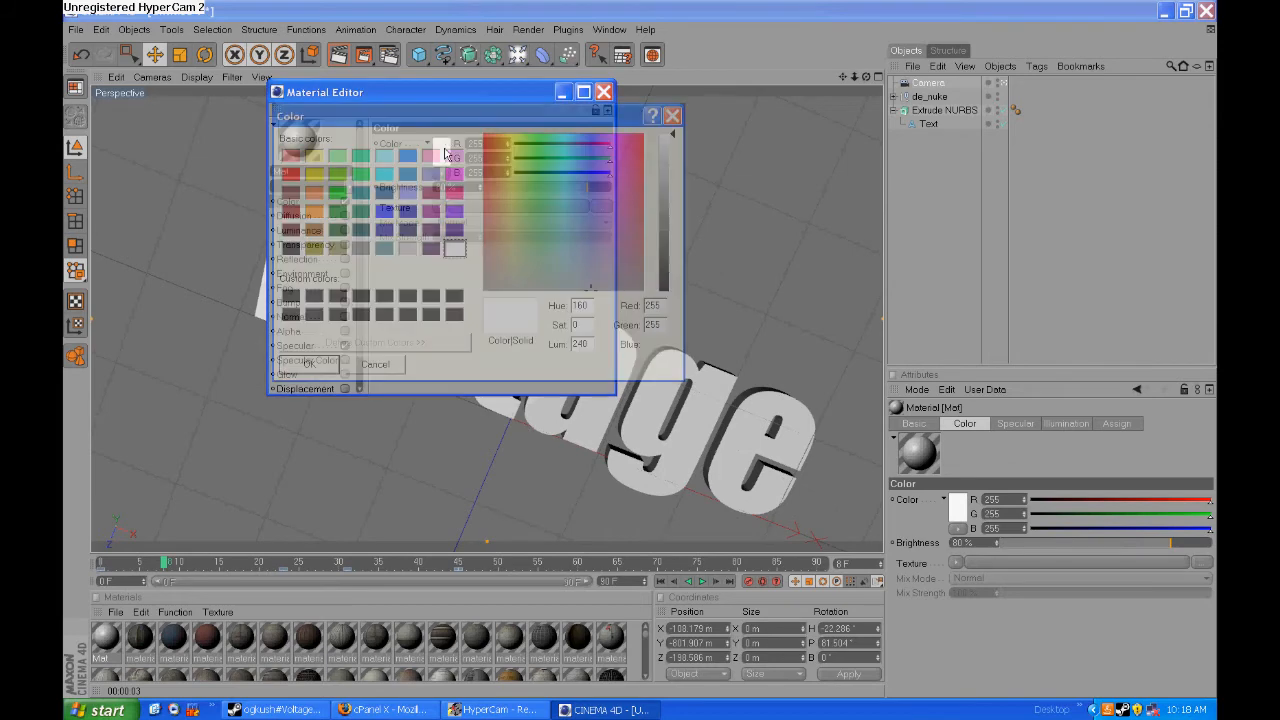
left_click(290, 248)
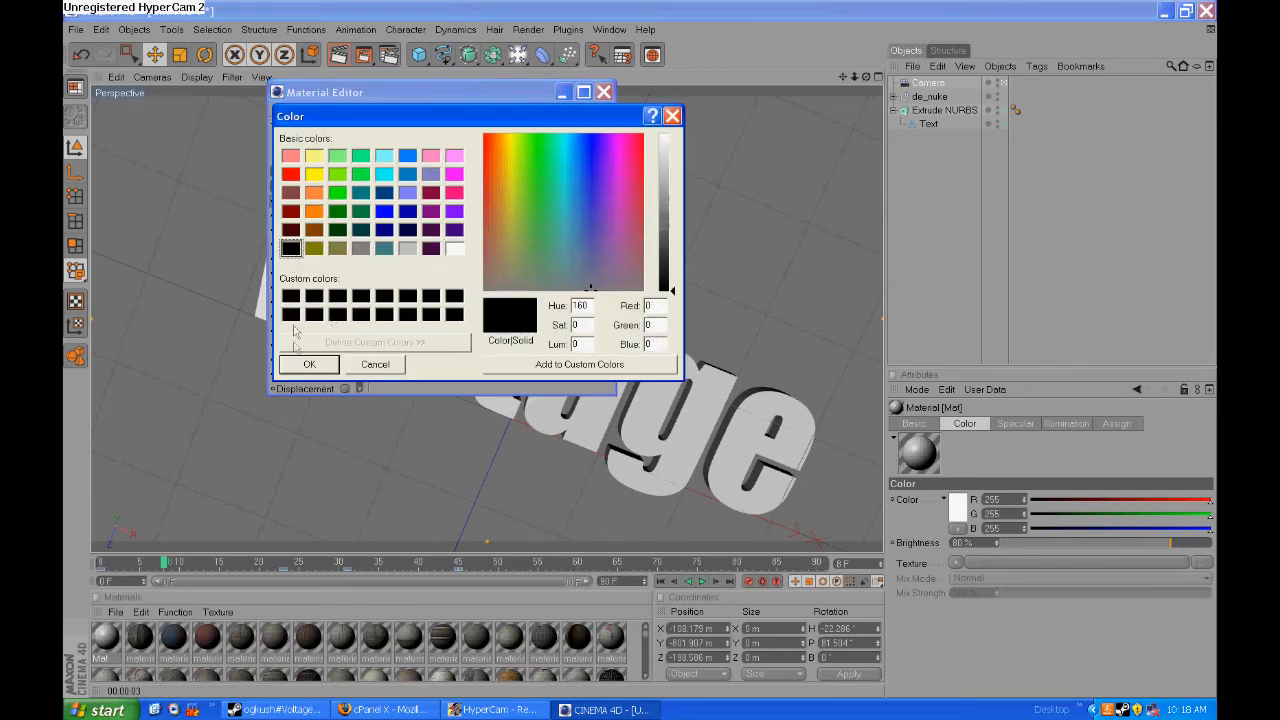
left_click(309, 364)
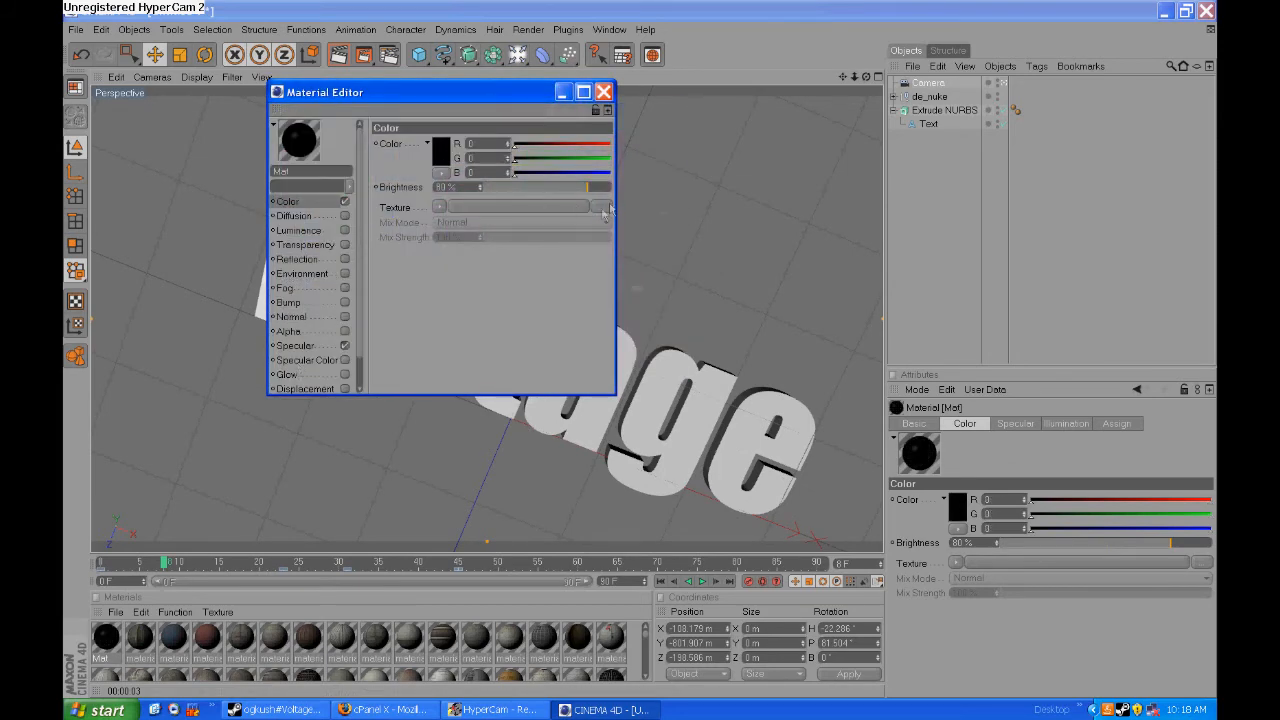
left_click(305, 245)
left_click(287, 202)
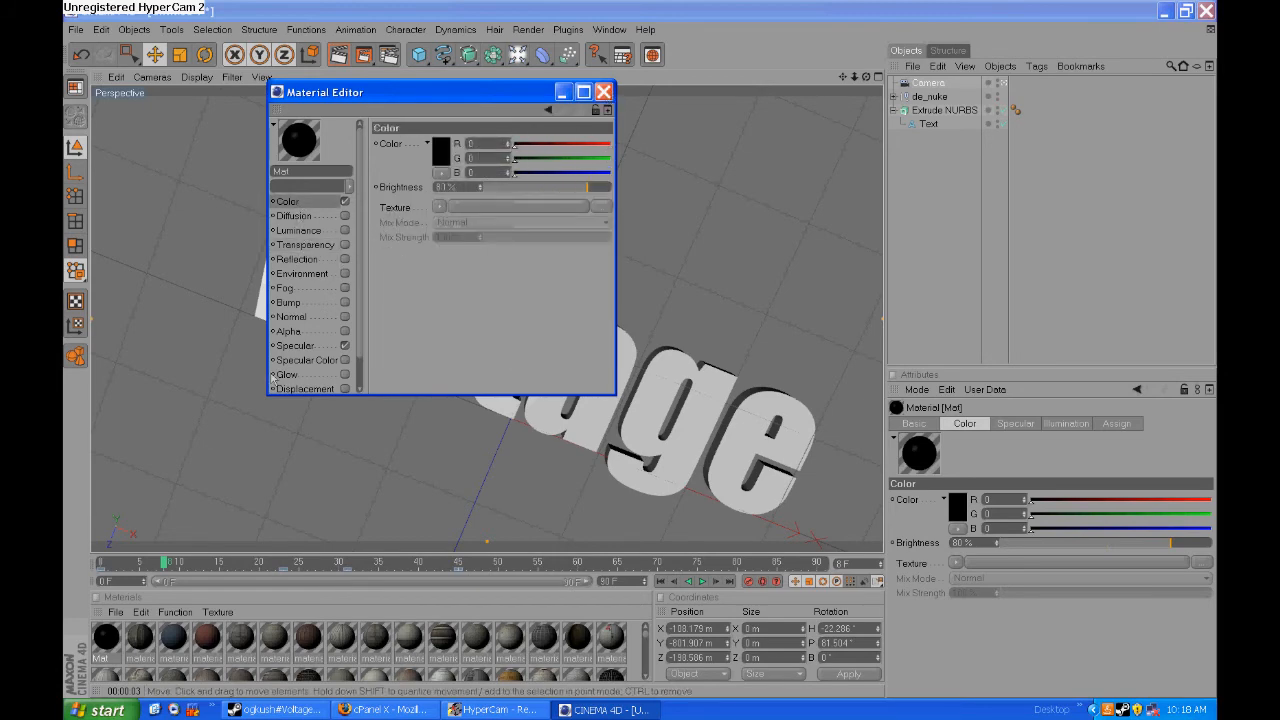
left_click(603, 92)
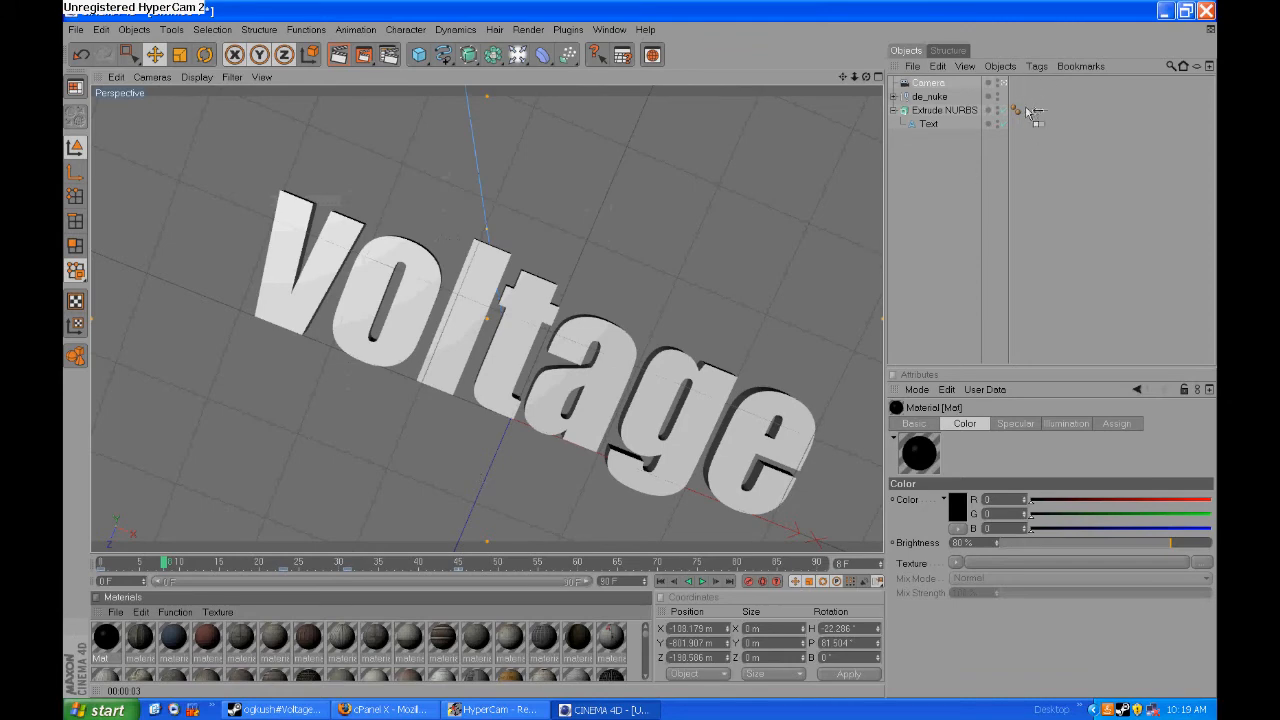
- Apply the black material to the Extrude NURBS lettering and render the view, continuing past the missing textures
left_click_drag(1030, 112, 1030, 110)
key("ctrl+r")
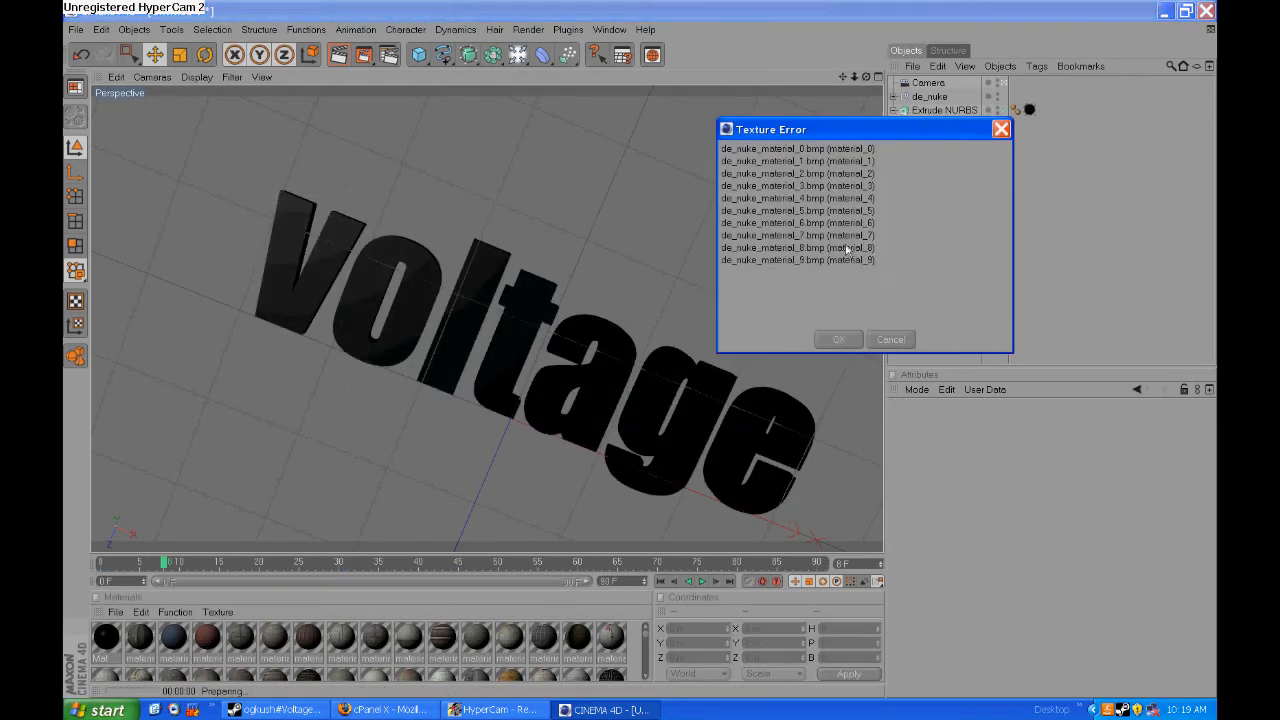
left_click(839, 339)
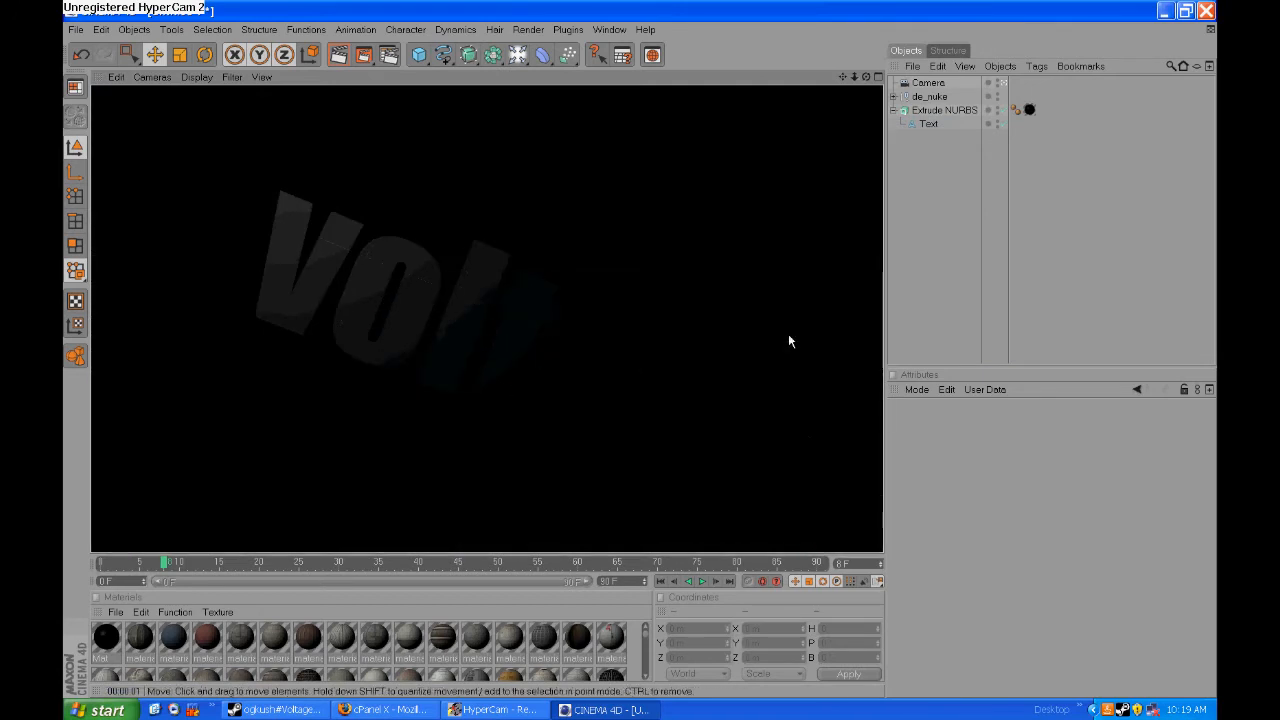
- Add a Background object to the scene
left_click(134, 30)
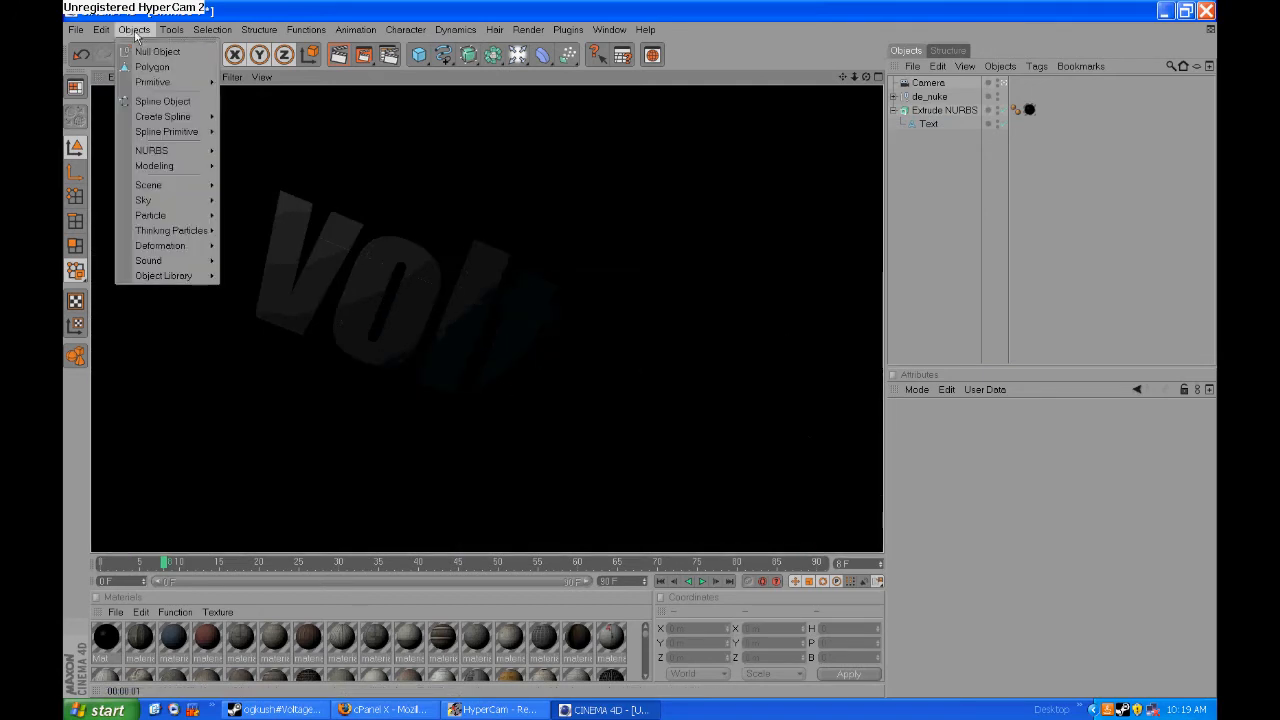
mouse_move(160, 185)
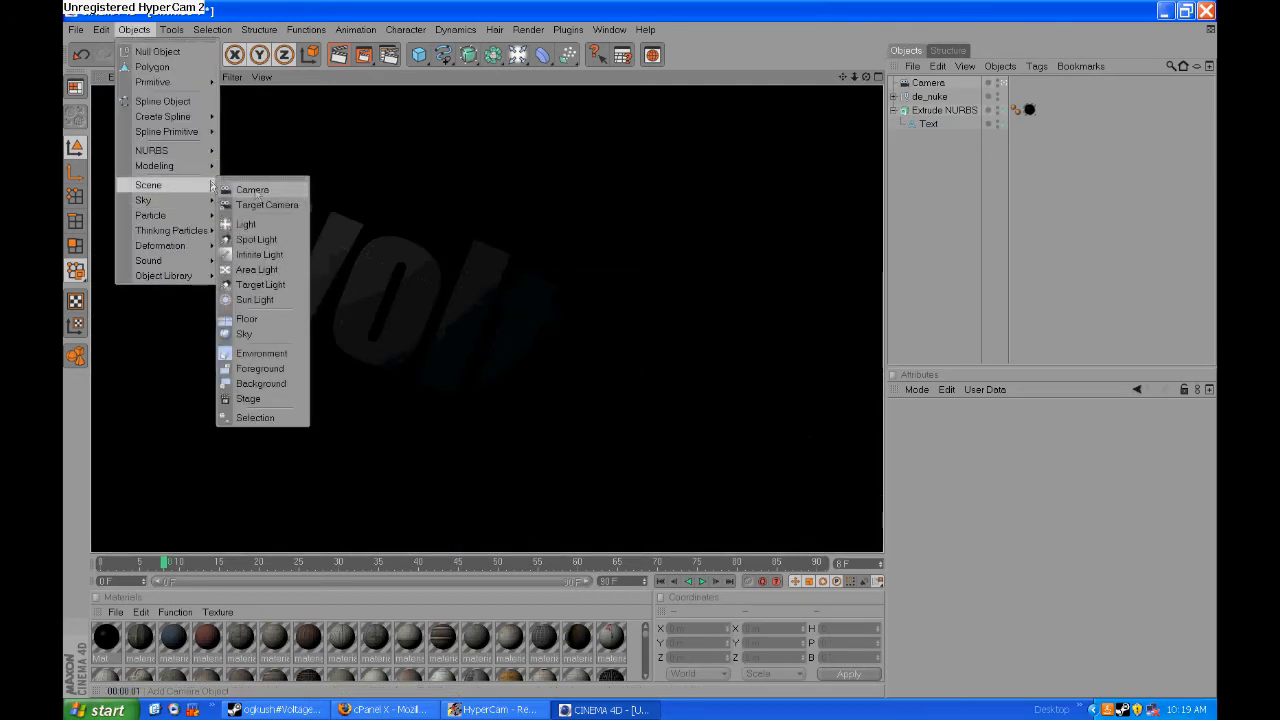
left_click(261, 383)
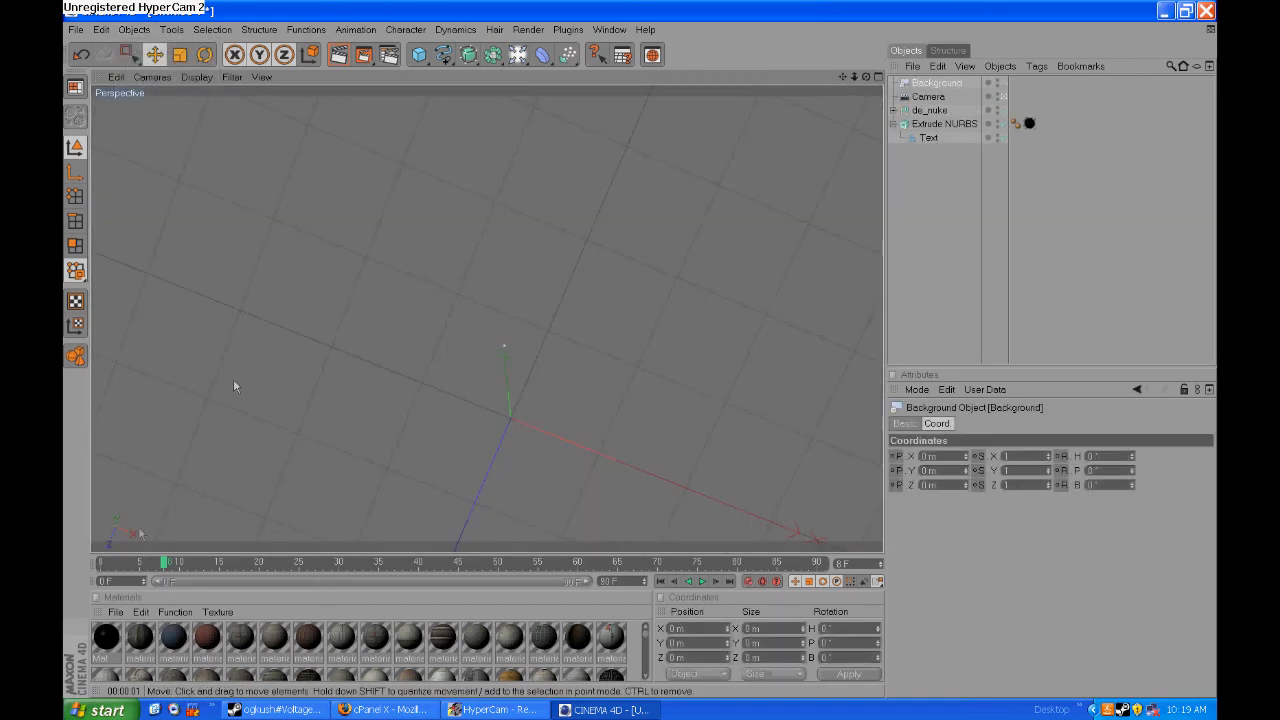
- Create a second new material in white, with color brightness at 100% and the Luminance channel enabled
left_click(115, 612)
left_click(140, 443)
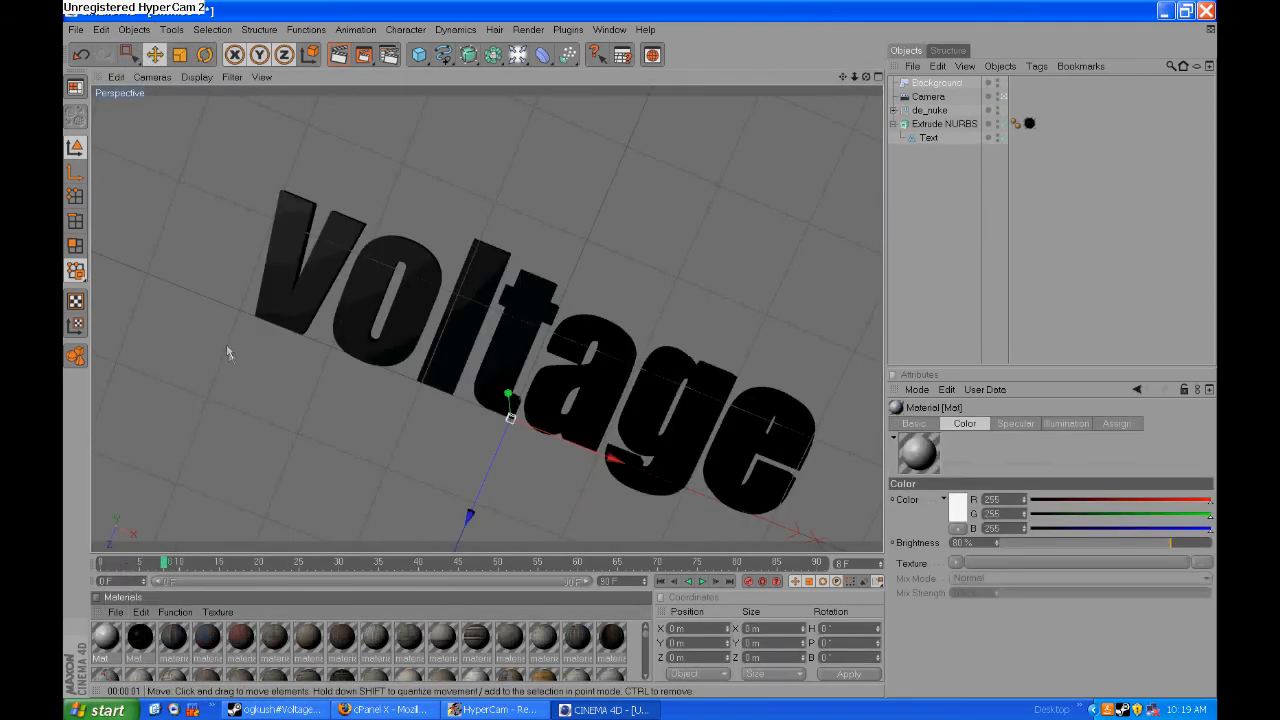
double_click(104, 657)
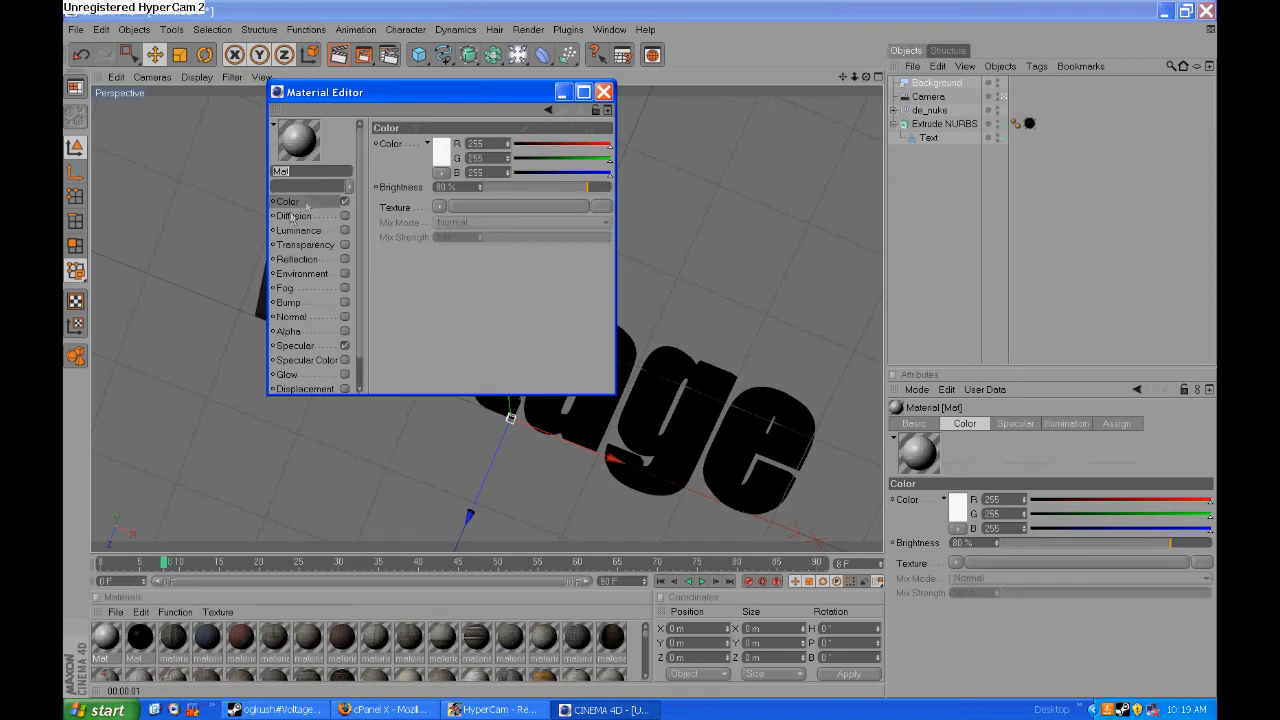
left_click_drag(587, 186, 612, 188)
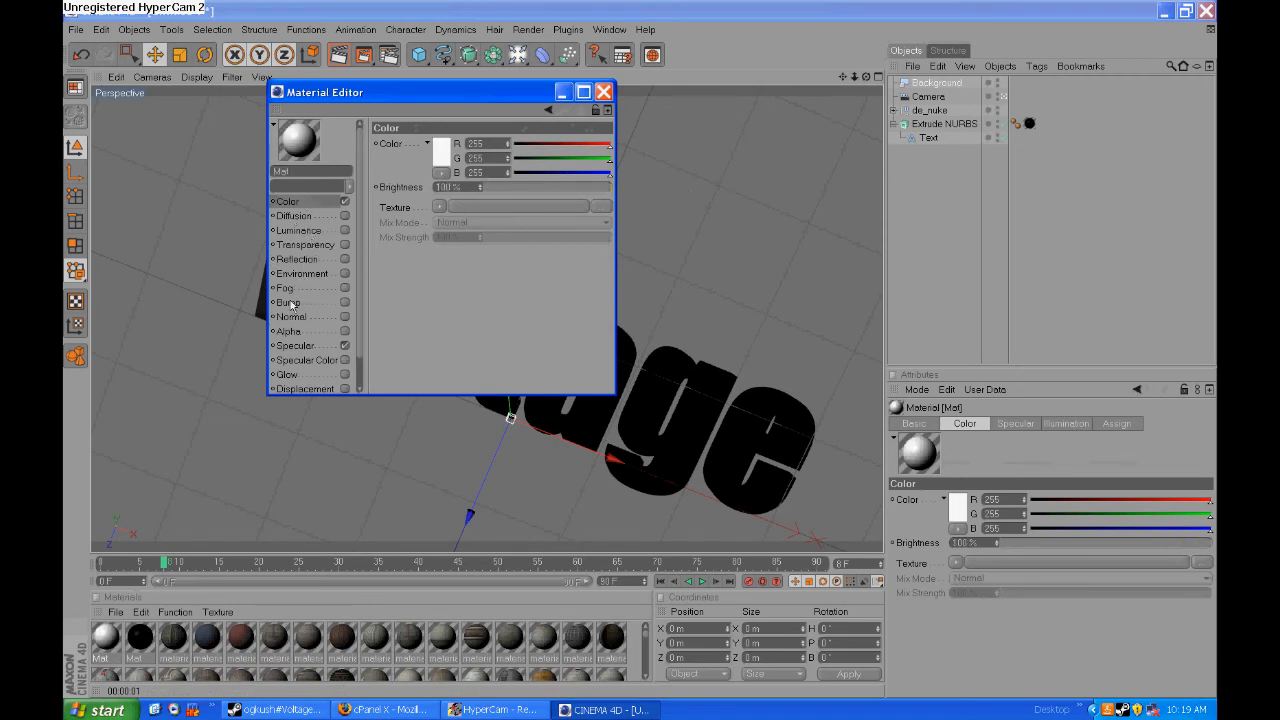
left_click(301, 230)
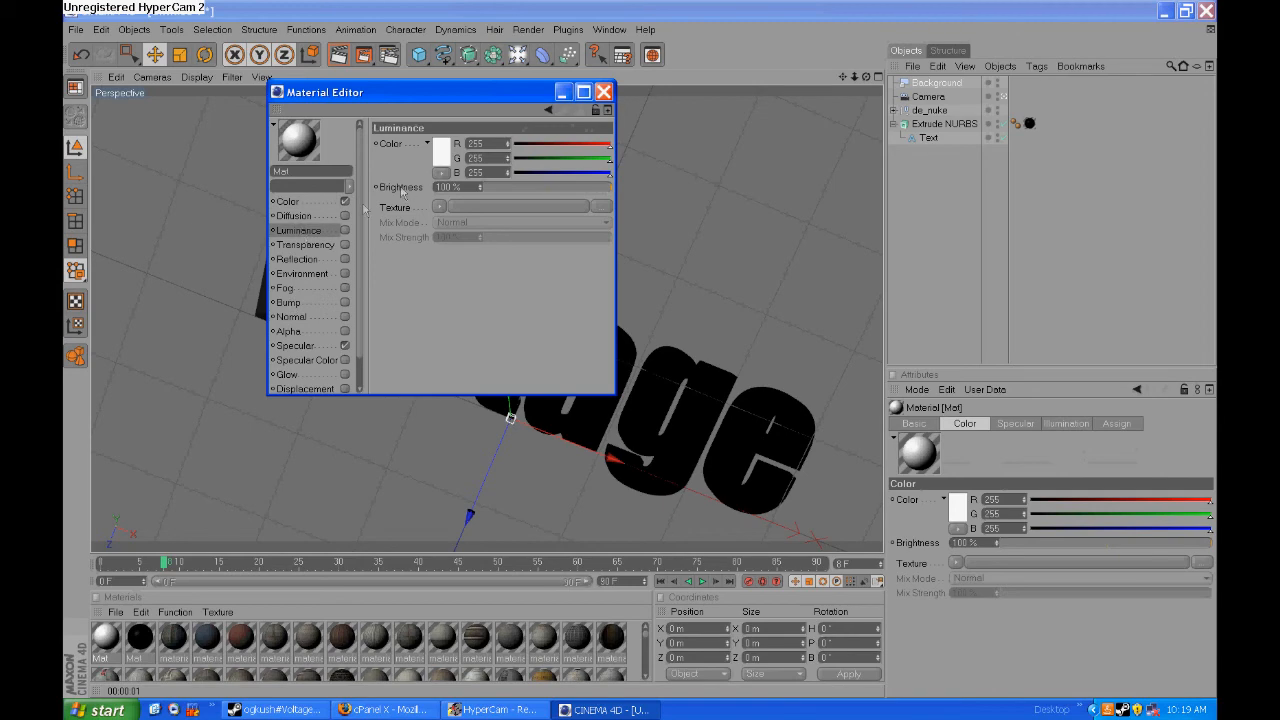
left_click(345, 230)
left_click(603, 92)
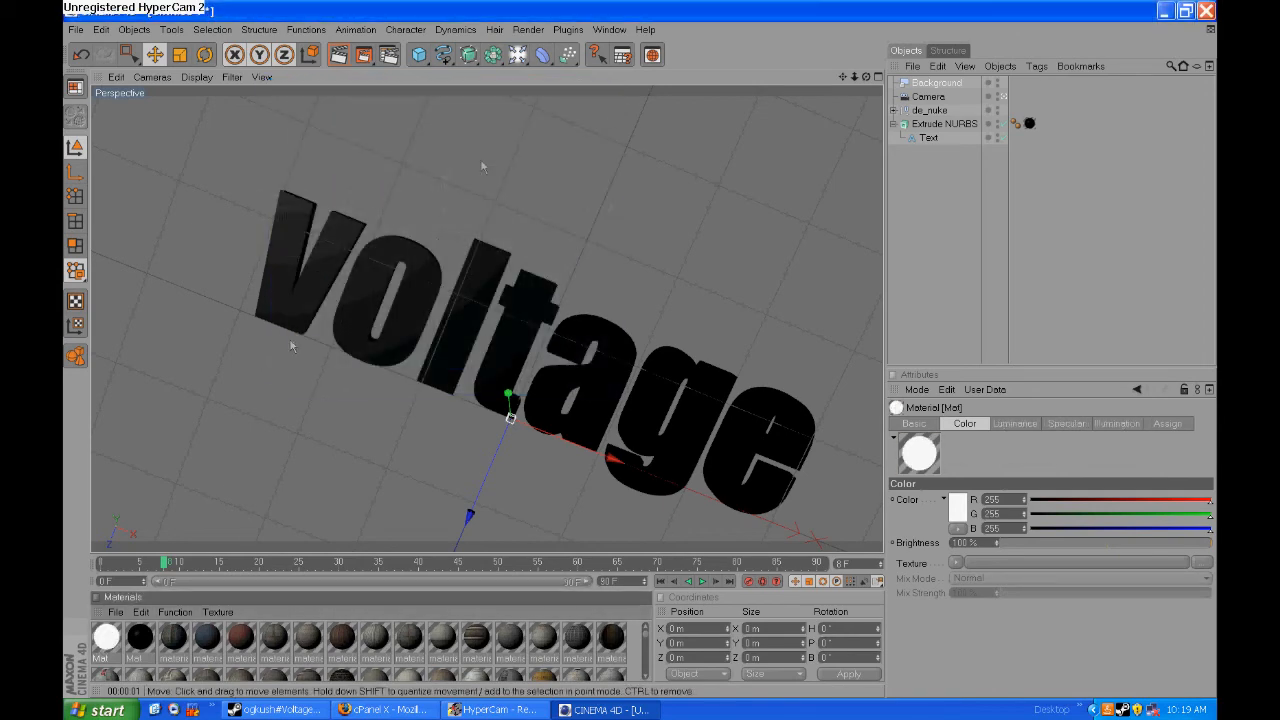
- Apply the white luminous material to the Background object and render the view to check it
left_click_drag(976, 70, 1012, 86)
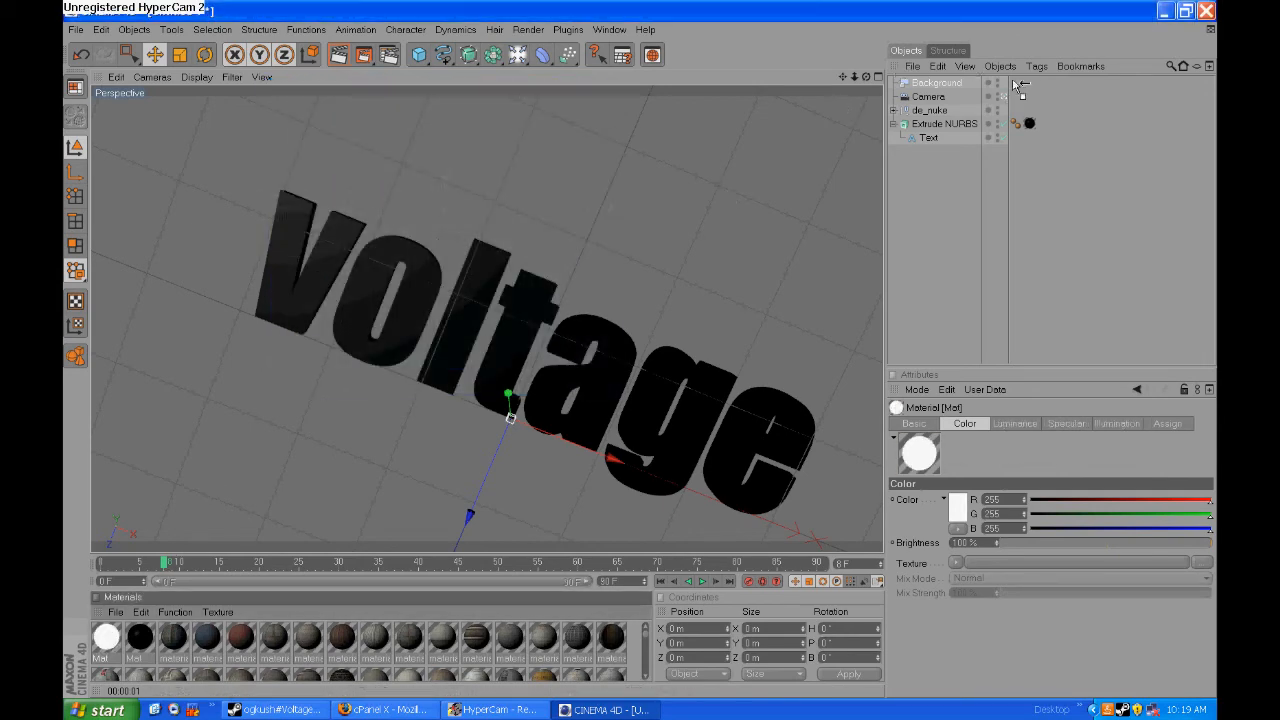
key("ctrl+r")
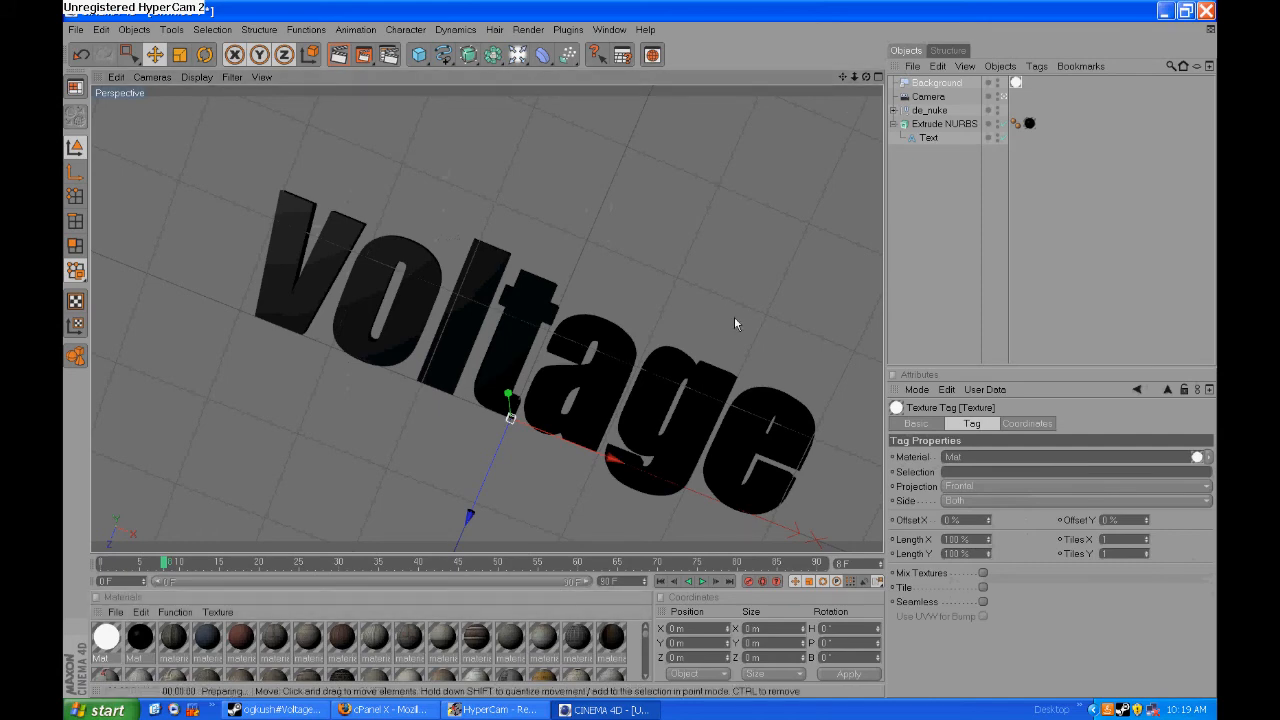
left_click(703, 421)
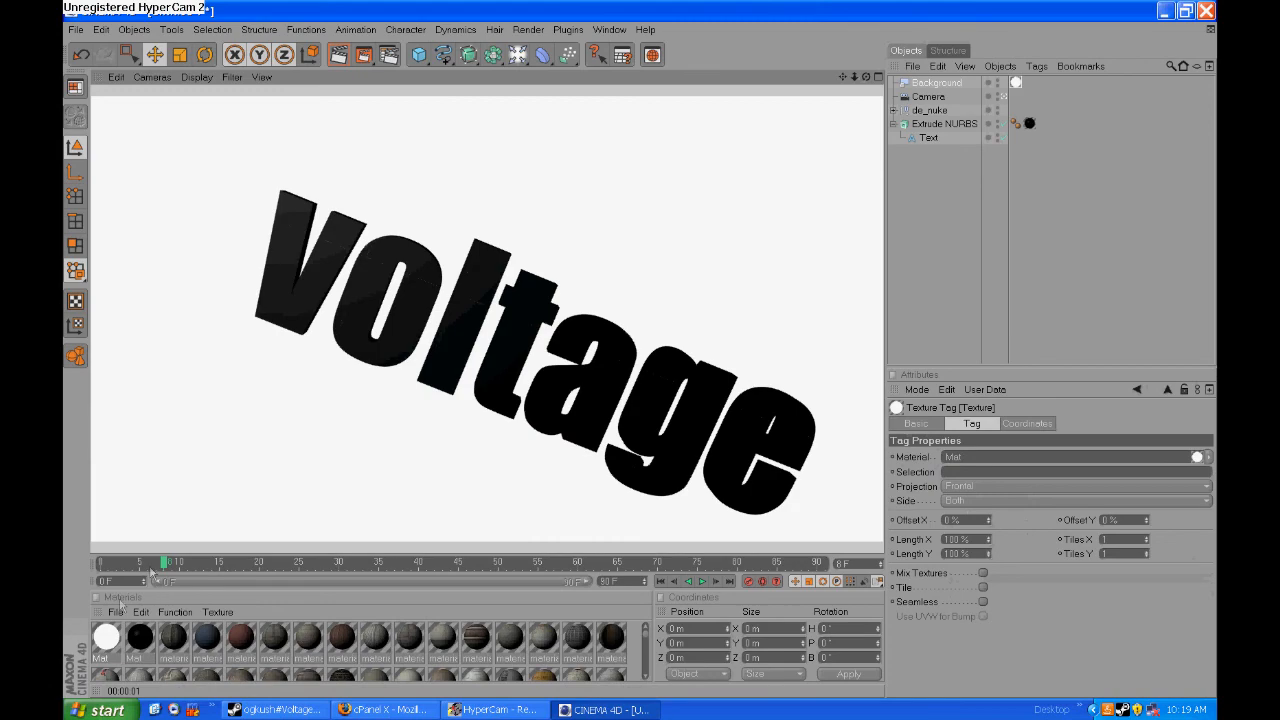
- Scrub the timeline to frame 38 to inspect the black lettering and map, and return to frame 0
left_click_drag(164, 563, 398, 536)
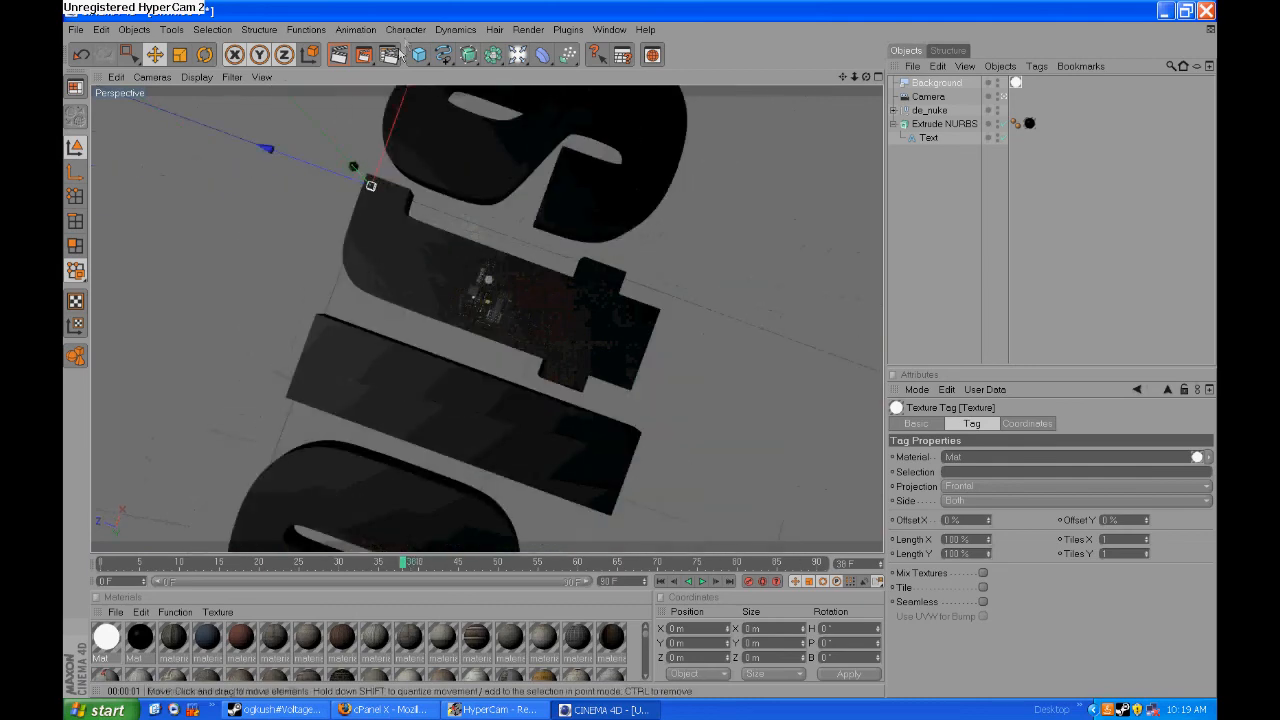
left_click(528, 29)
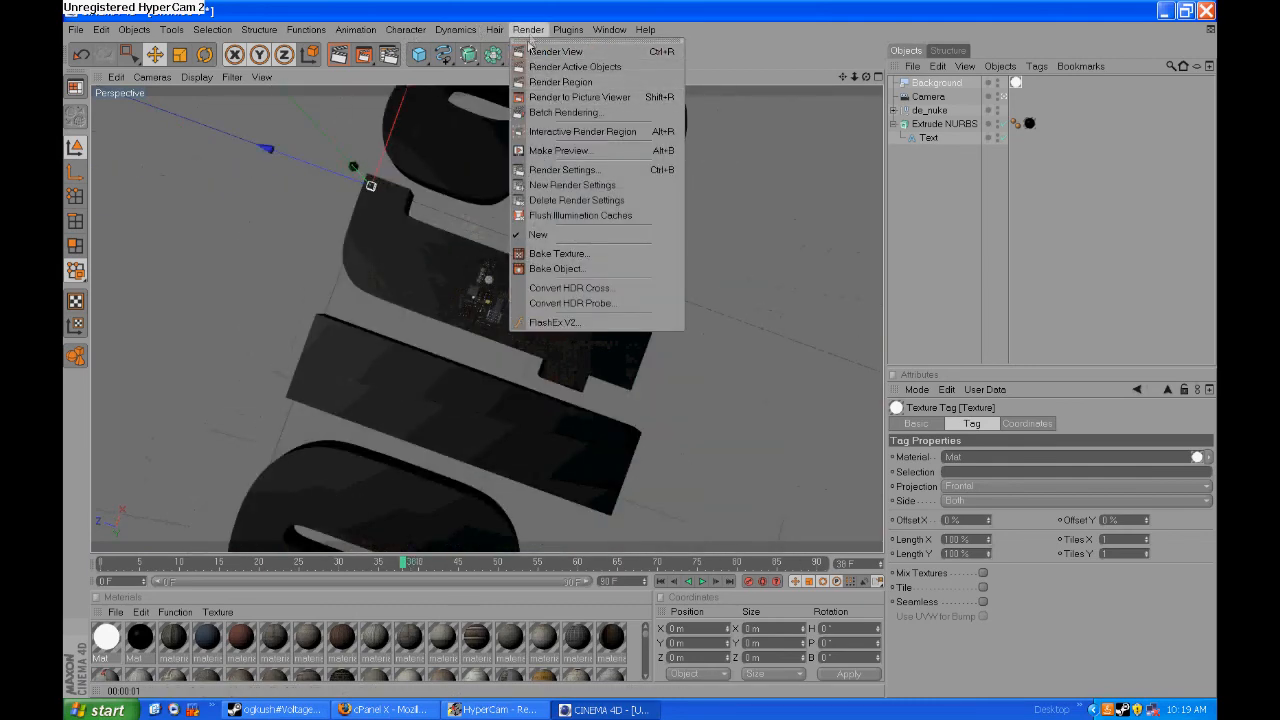
left_click(531, 30)
left_click_drag(404, 563, 98, 568)
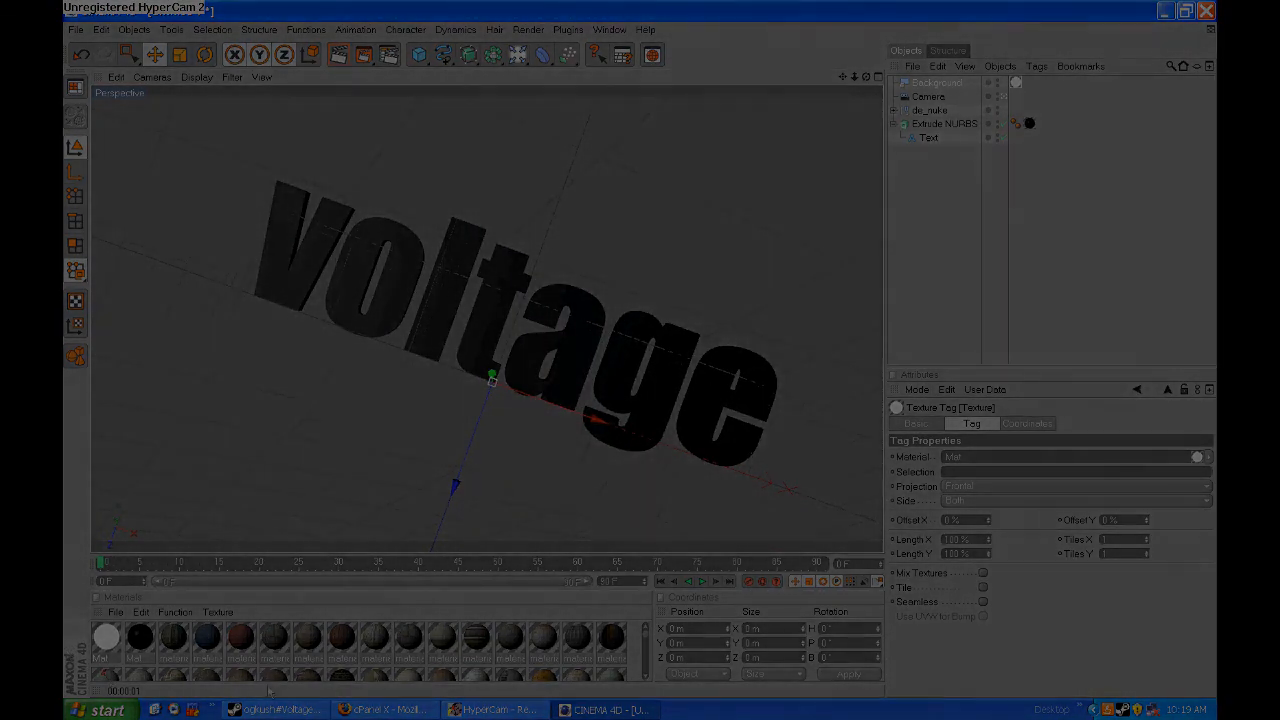